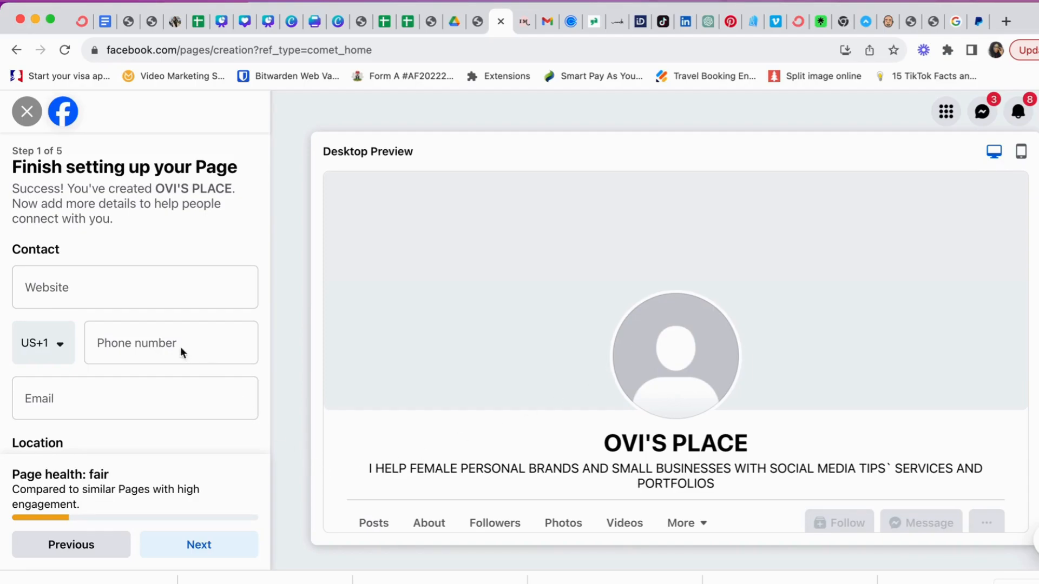
Look through the contact, location and hours fields of the Page setup form.
click(97, 351)
click(114, 380)
scroll(114, 381, down, 1)
scroll(115, 381, down, 5)
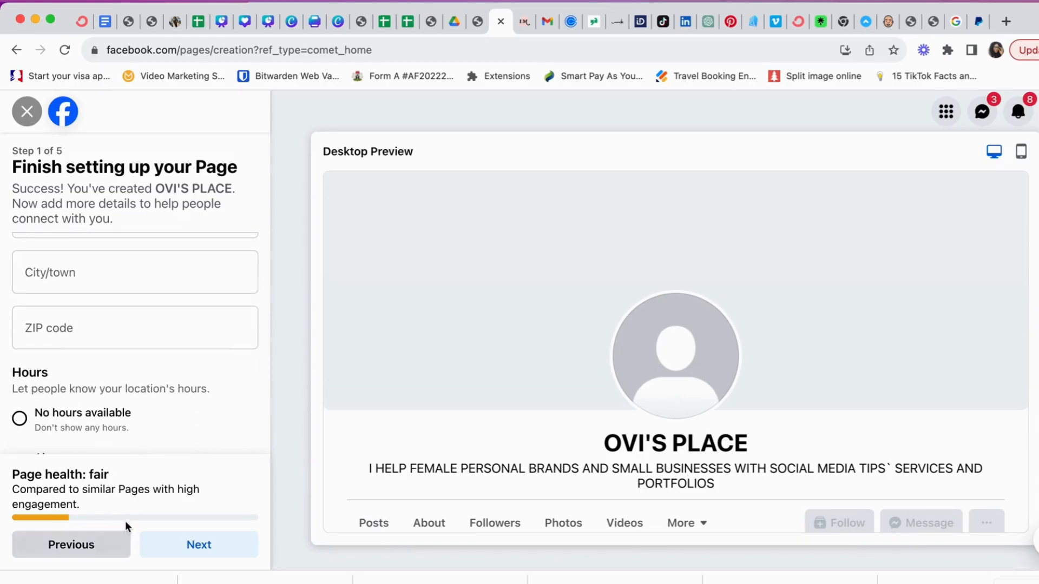
scroll(156, 384, down, 2)
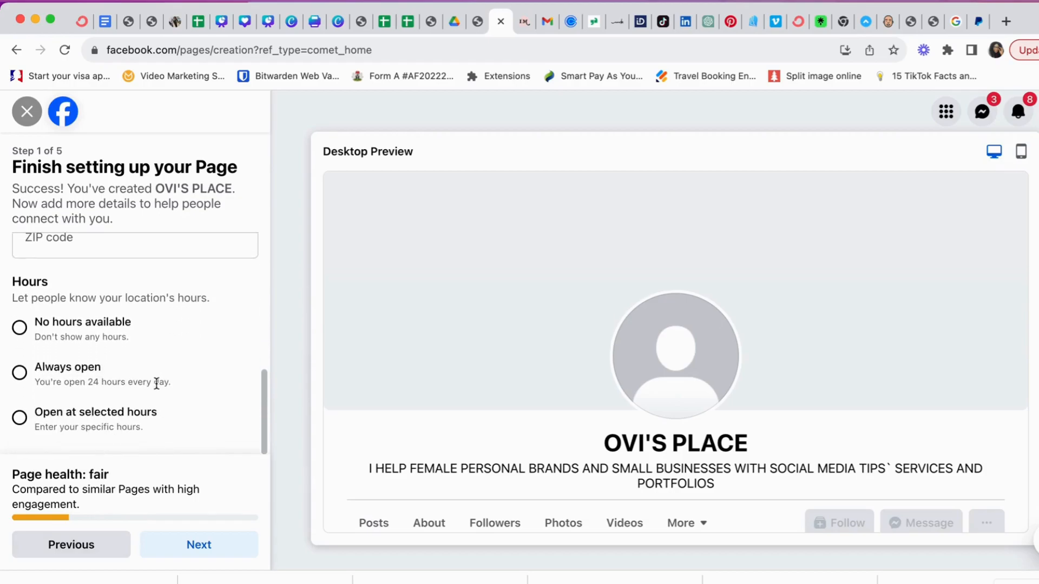
scroll(157, 383, up, 5)
scroll(157, 383, up, 2)
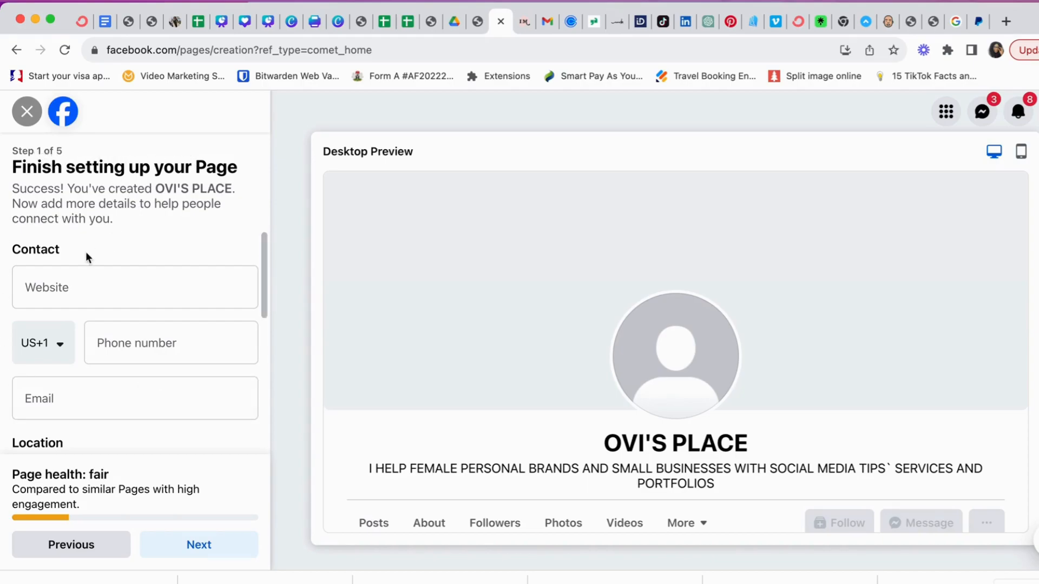
click(62, 286)
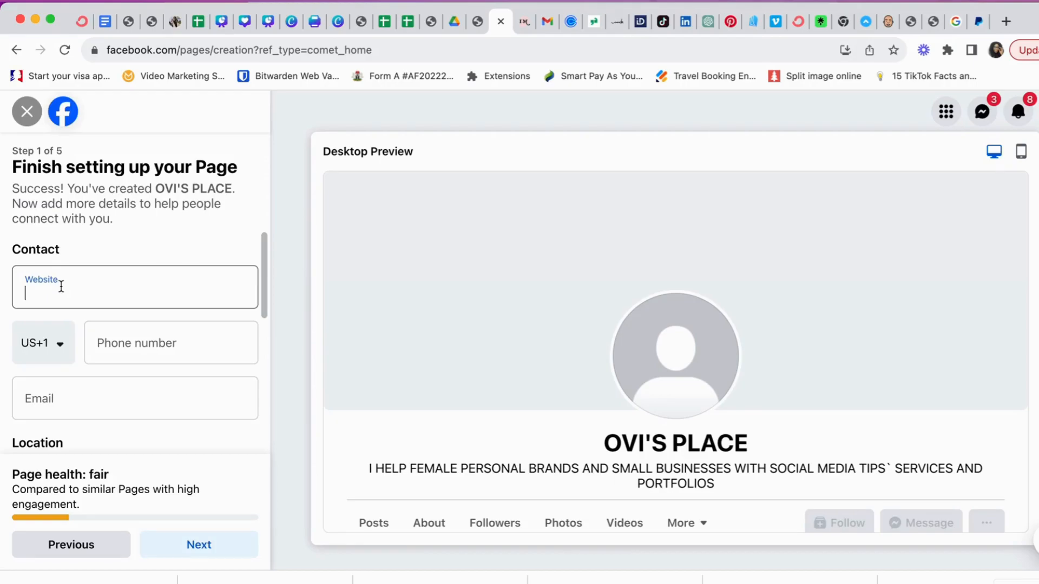
text(www.overilaye.co m)
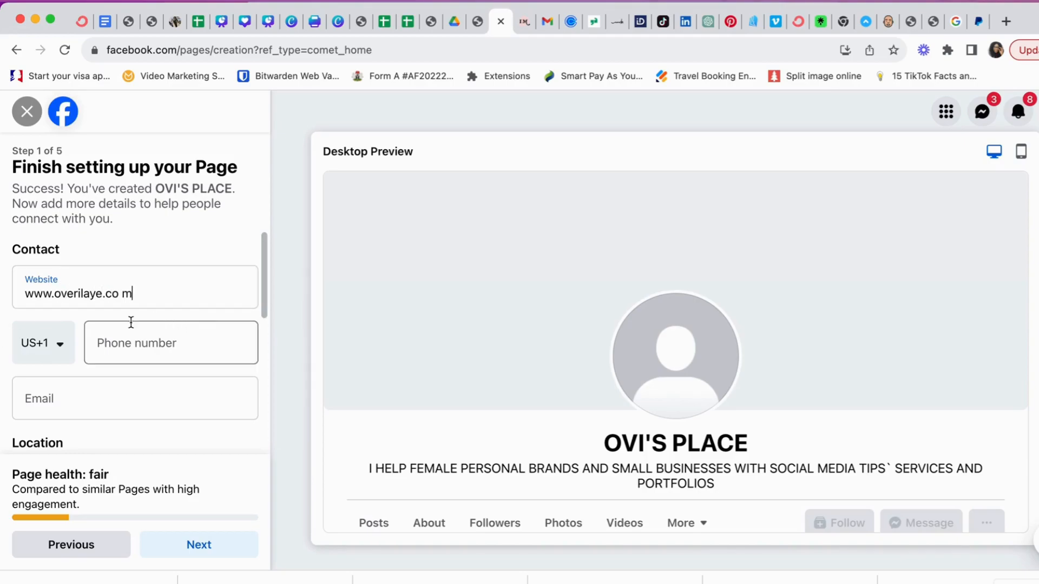
key(BackSpace)
key(BackSpace)
text(m)
Search the phone number's country codes for "nige".
click(141, 341)
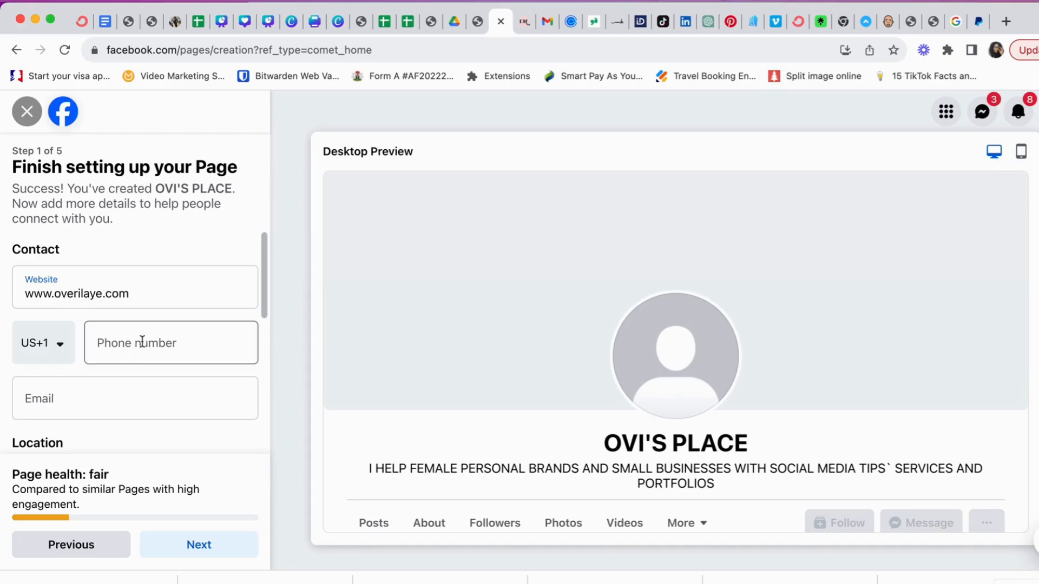
click(61, 345)
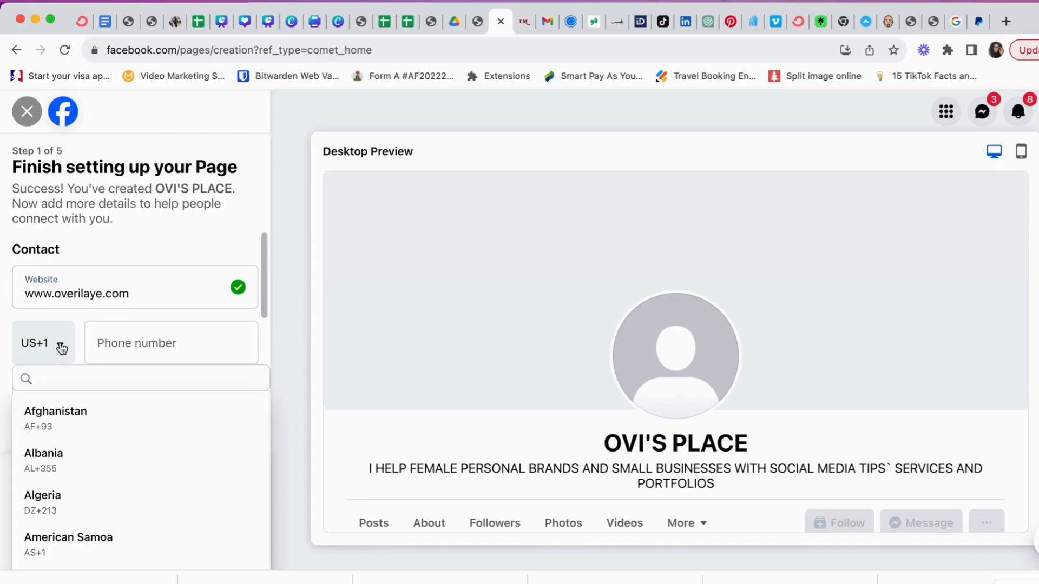
scroll(65, 470, down, 2)
scroll(65, 471, down, 6)
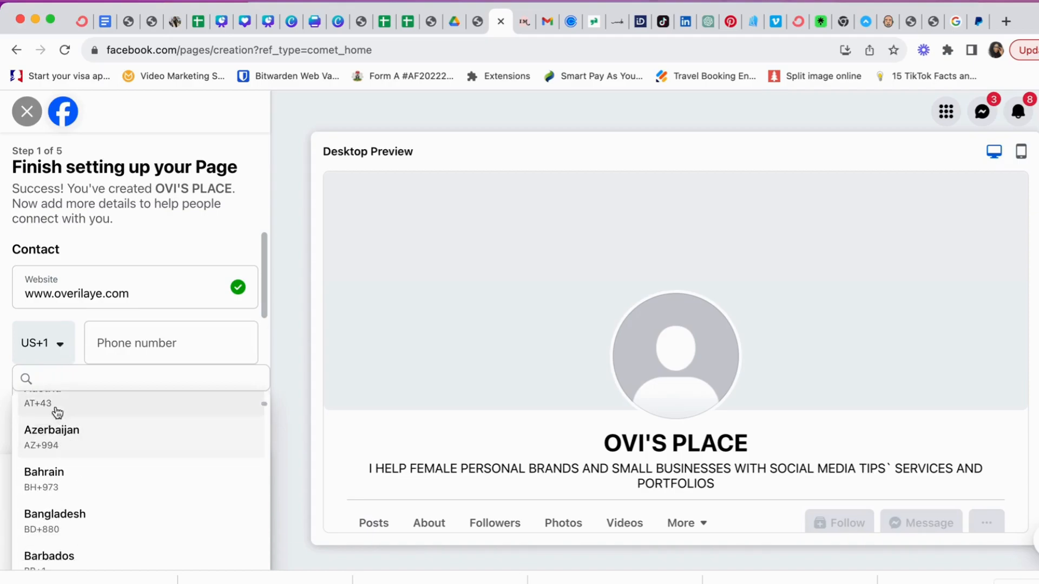
click(48, 377)
text(nige)
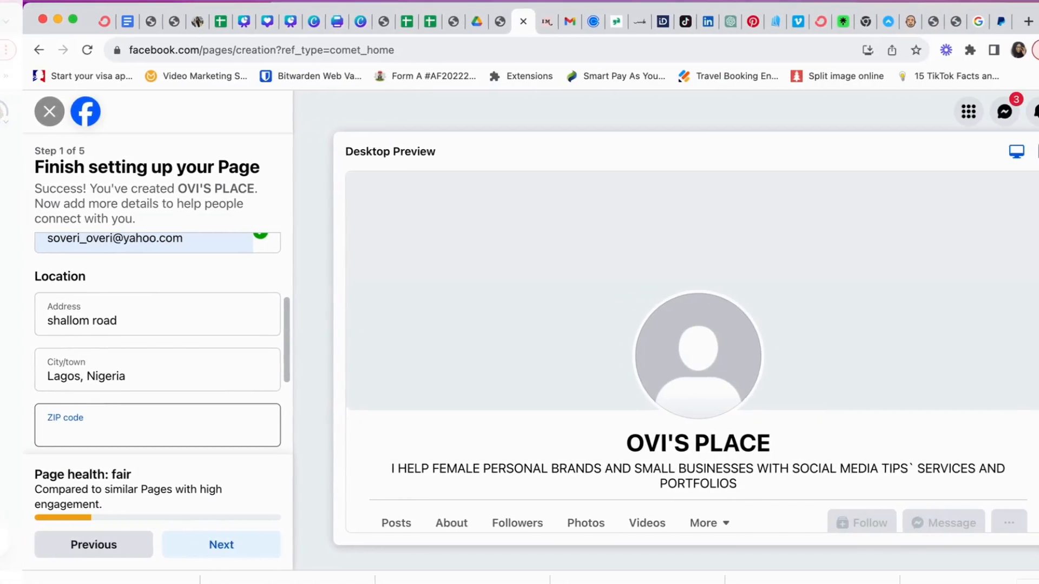
Set the Page's hours to Always open and continue to the Customize your Page step.
scroll(157, 343, down, 4)
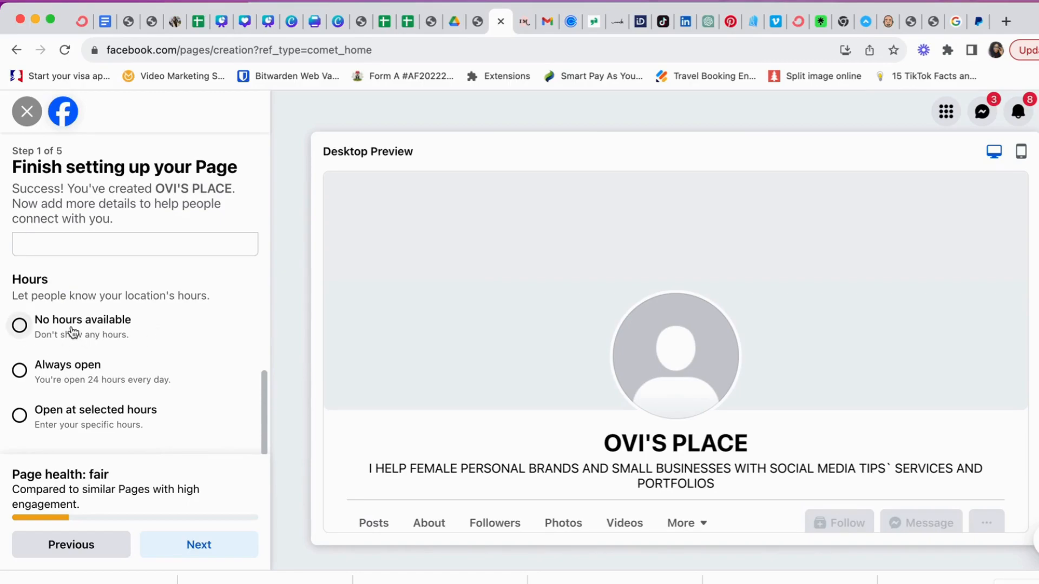
click(25, 375)
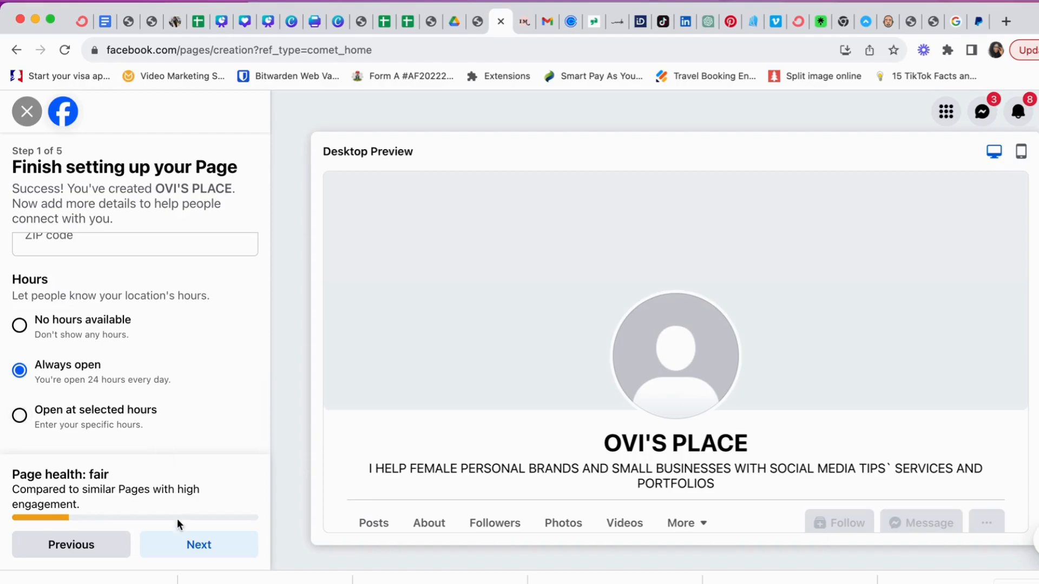
click(182, 544)
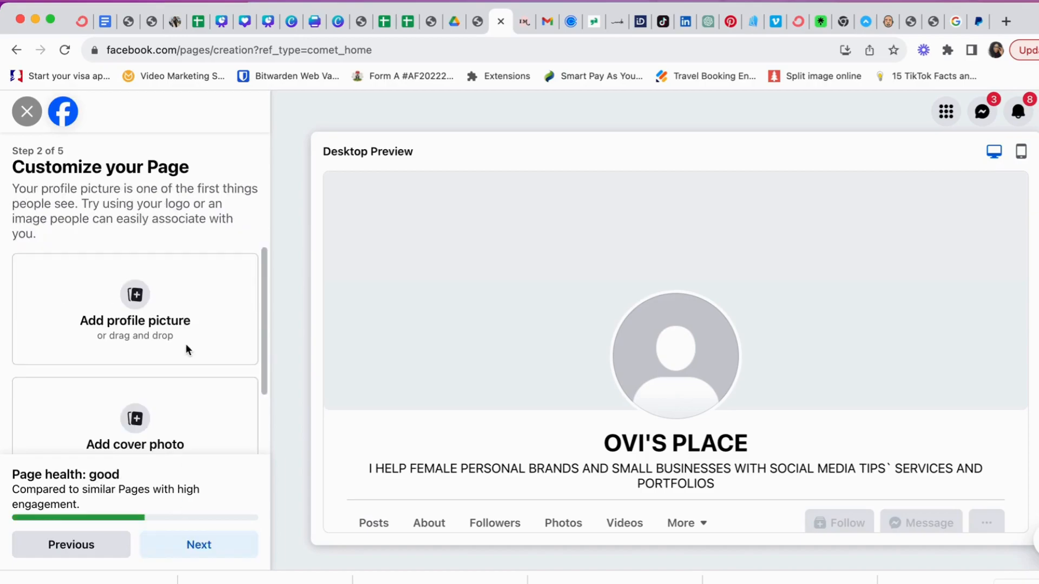
Look over the profile picture, cover photo and action button options for customizing the Page.
scroll(186, 344, down, 3)
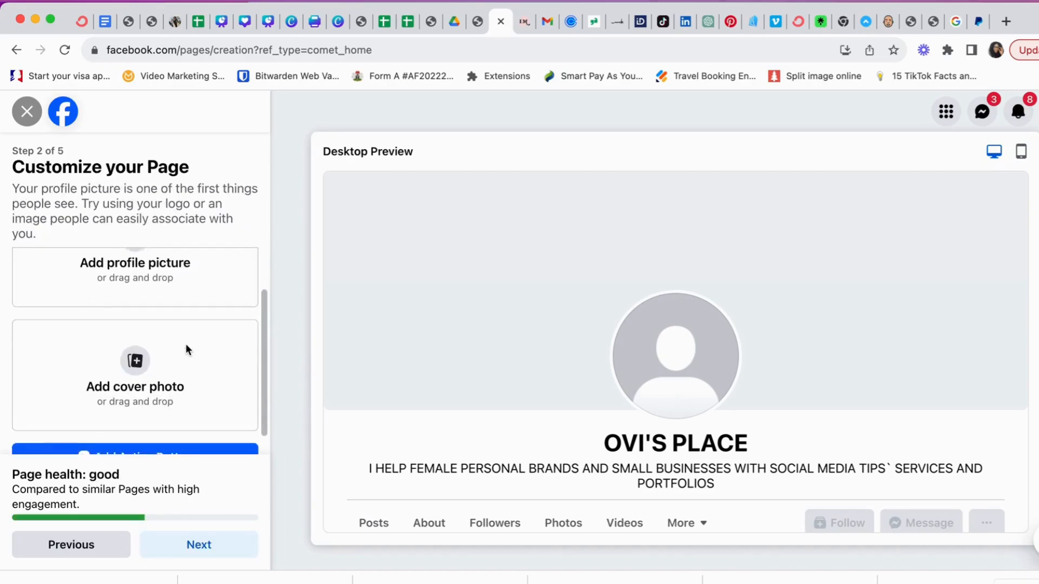
scroll(179, 341, up, 2)
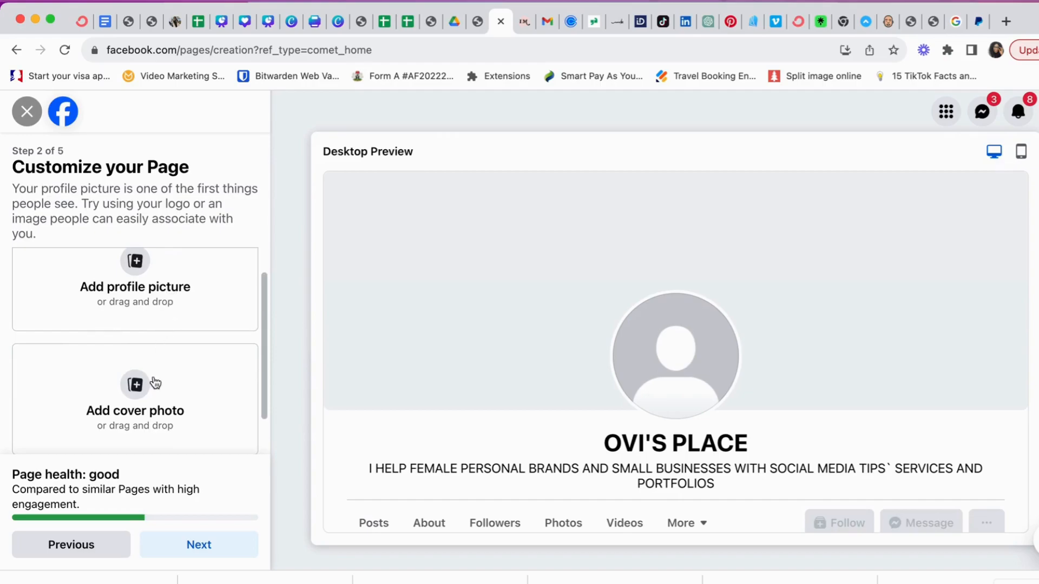
scroll(156, 407, down, 2)
scroll(154, 404, up, 3)
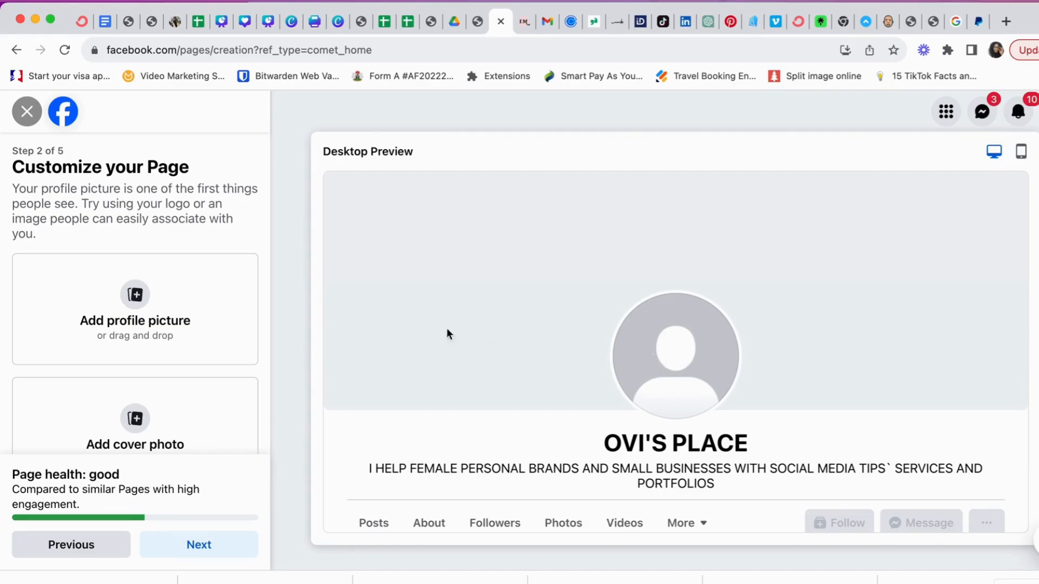
scroll(167, 323, down, 3)
scroll(168, 324, up, 3)
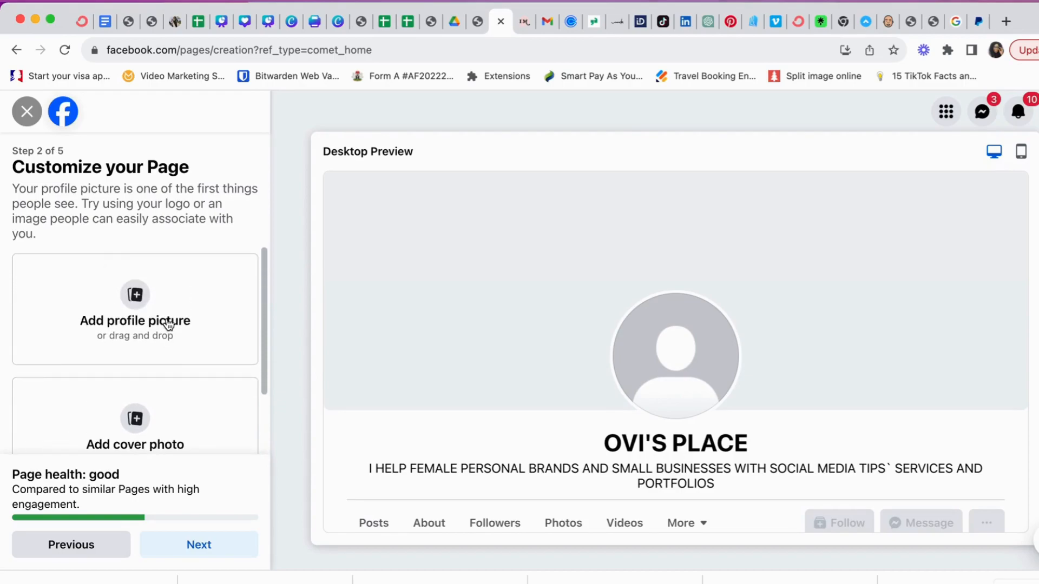
Start adding a cover photo and preview "Open your instagram profile (4).png" from the Downloads folder.
click(135, 421)
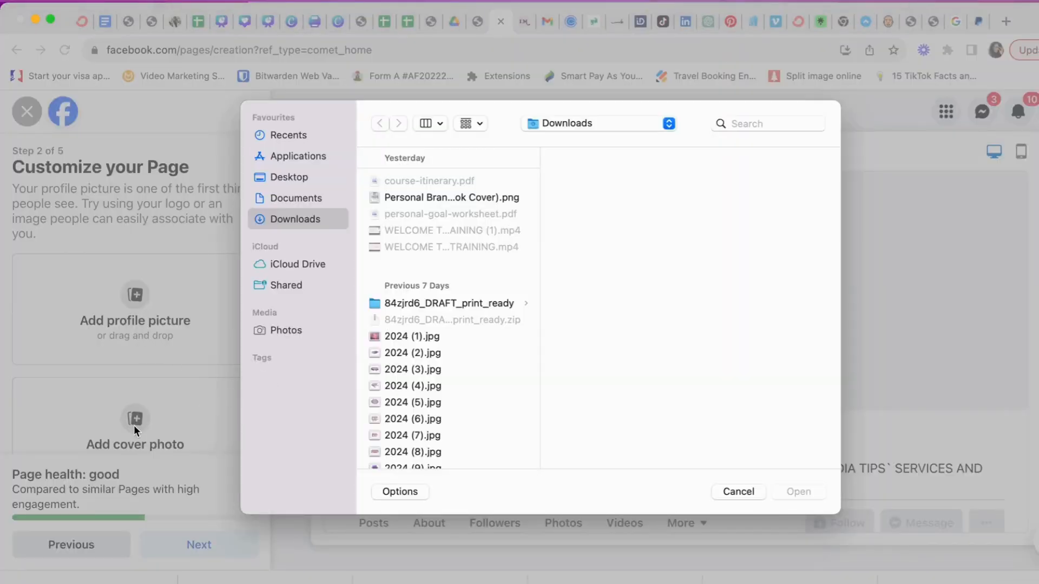
scroll(447, 406, down, 10)
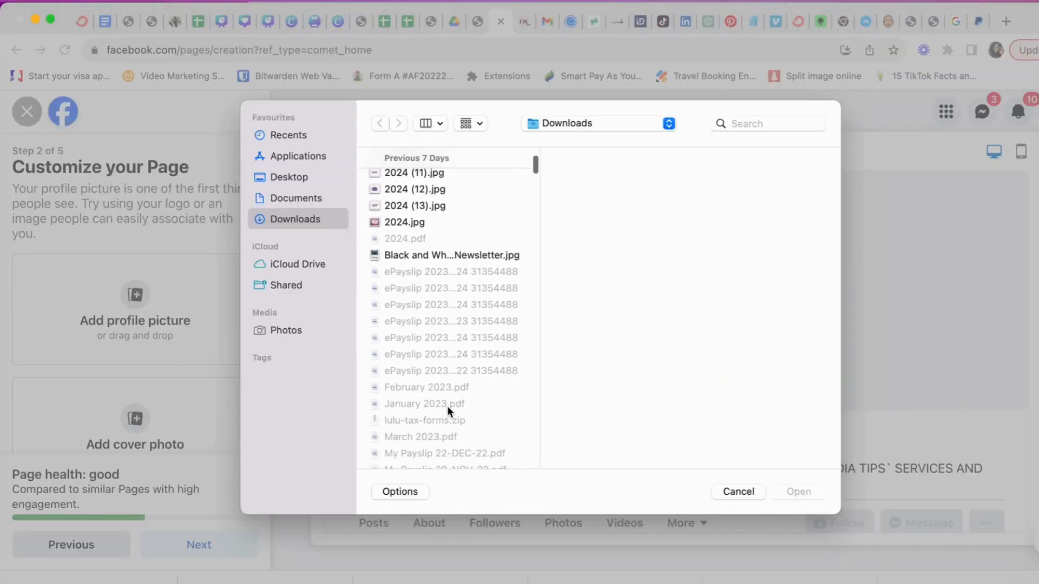
scroll(446, 405, down, 5)
scroll(447, 405, down, 10)
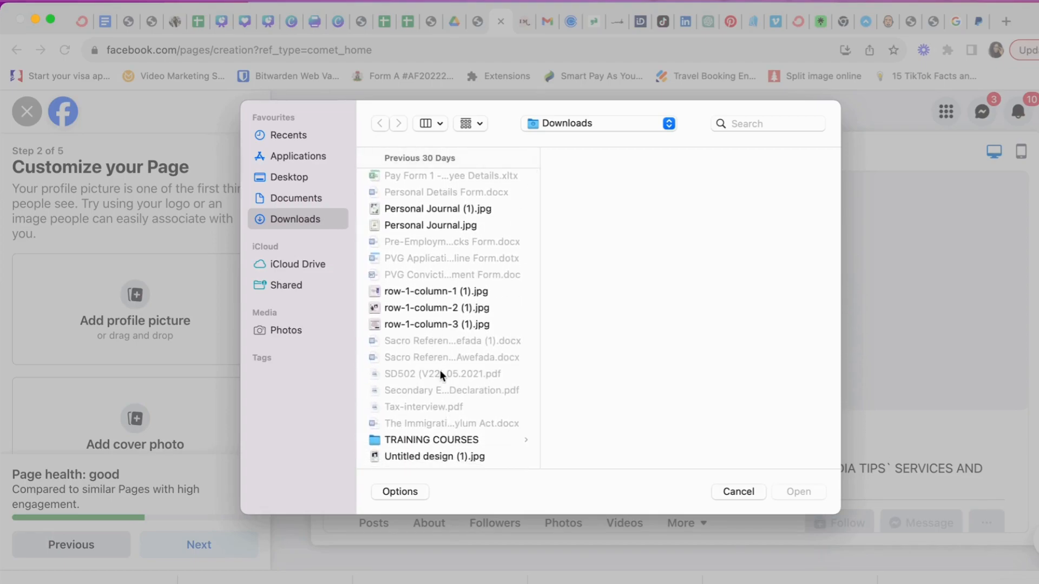
scroll(436, 385, down, 8)
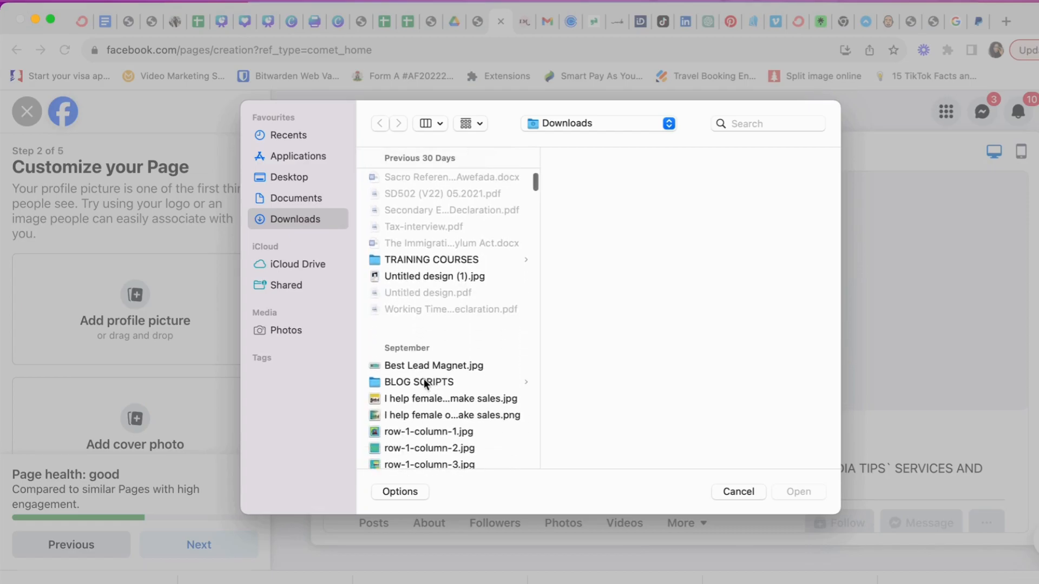
scroll(432, 384, down, 6)
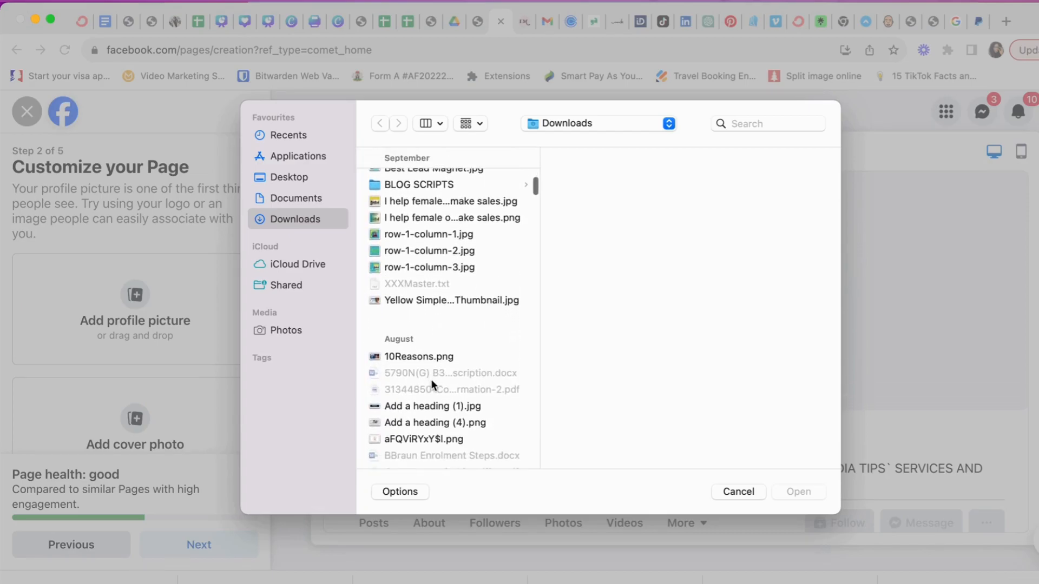
scroll(432, 384, down, 2)
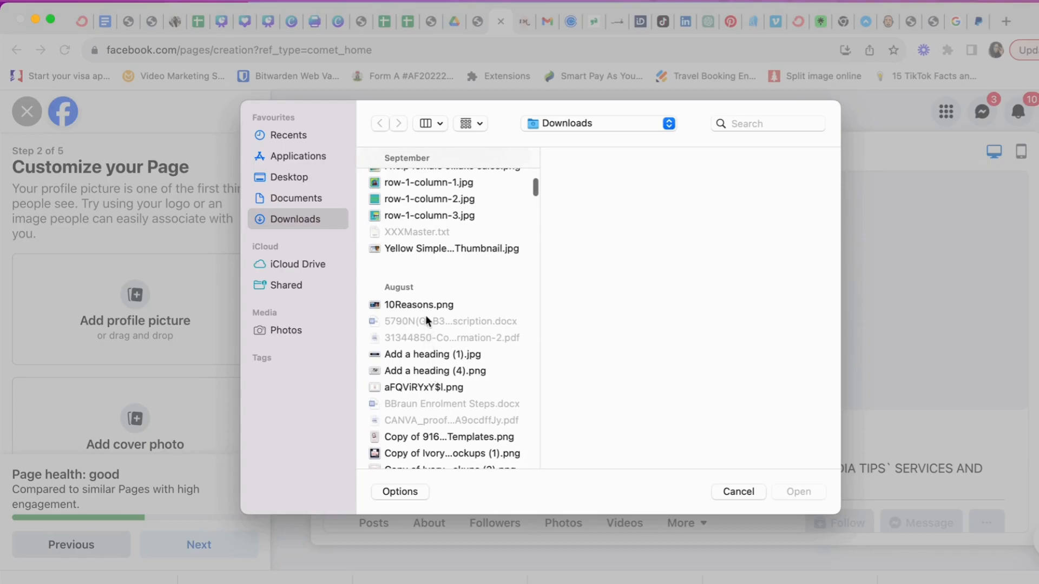
scroll(425, 371, down, 10)
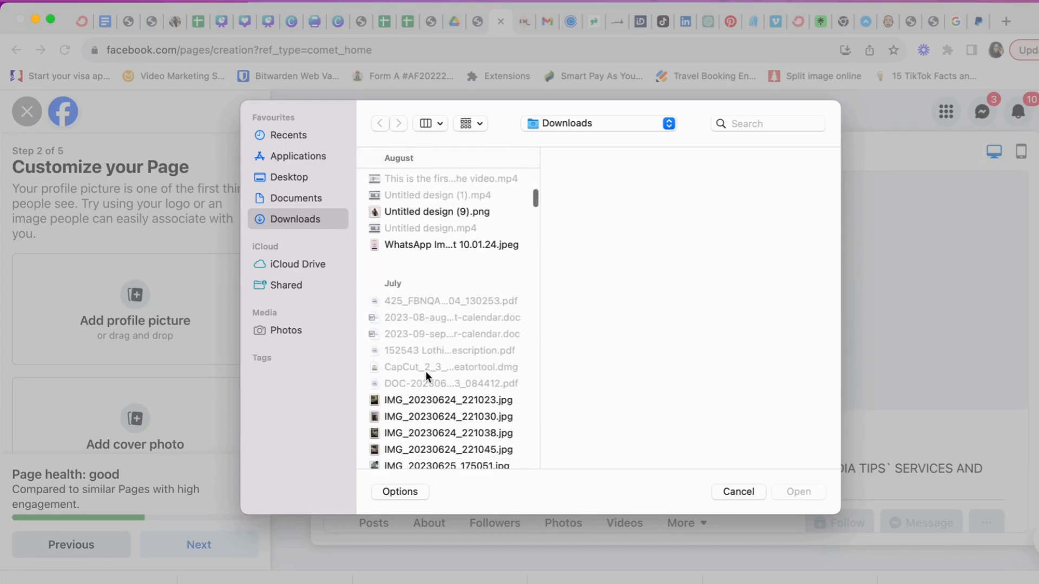
scroll(425, 371, down, 2)
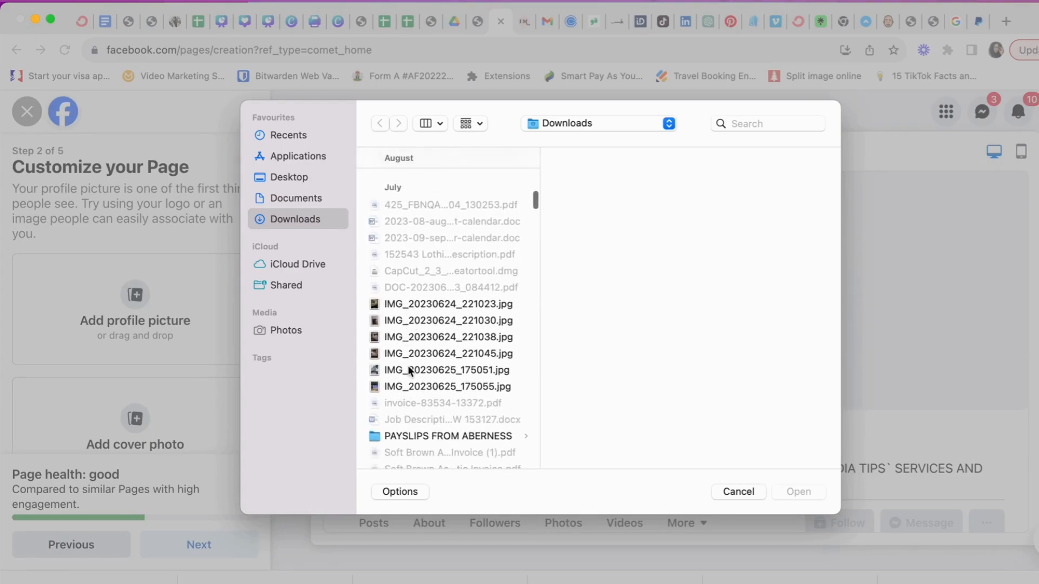
scroll(408, 371, down, 5)
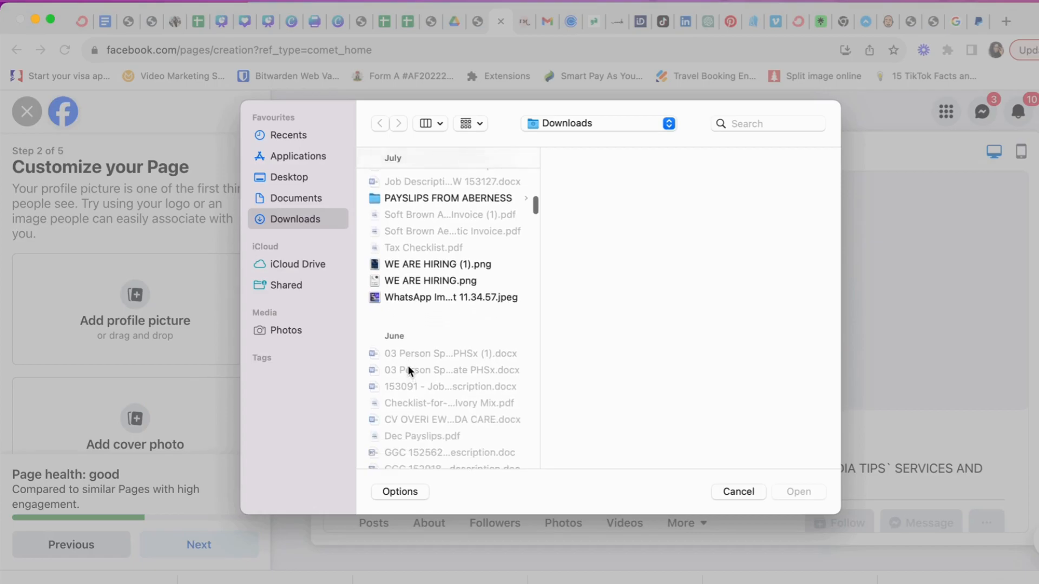
scroll(407, 365, down, 5)
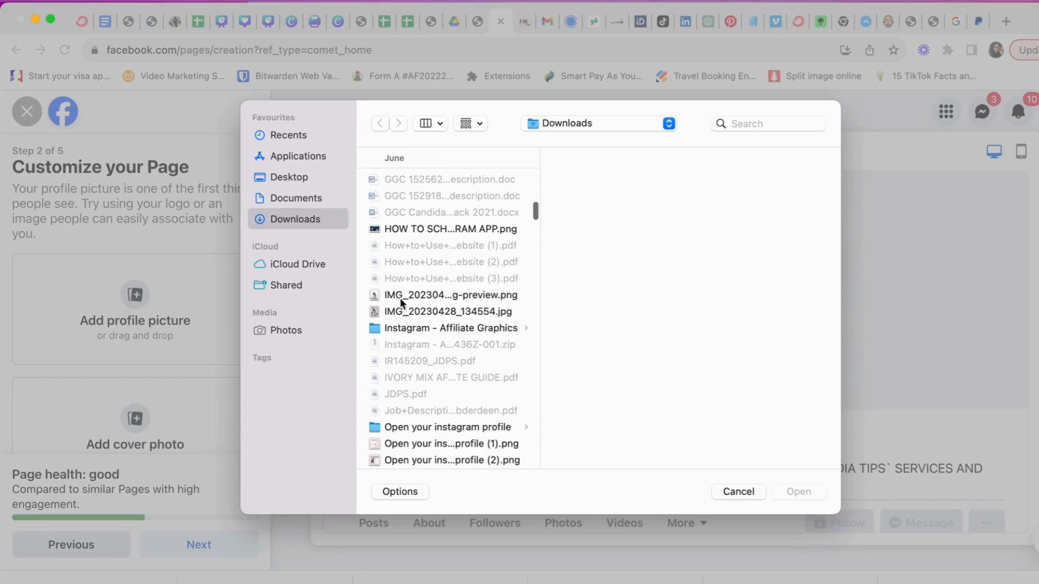
scroll(421, 372, down, 4)
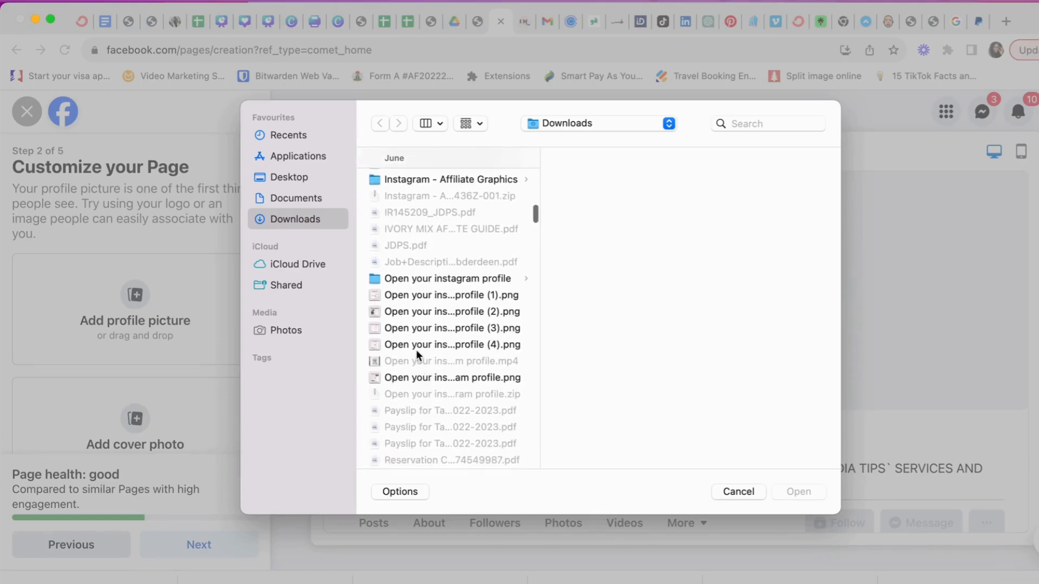
click(415, 345)
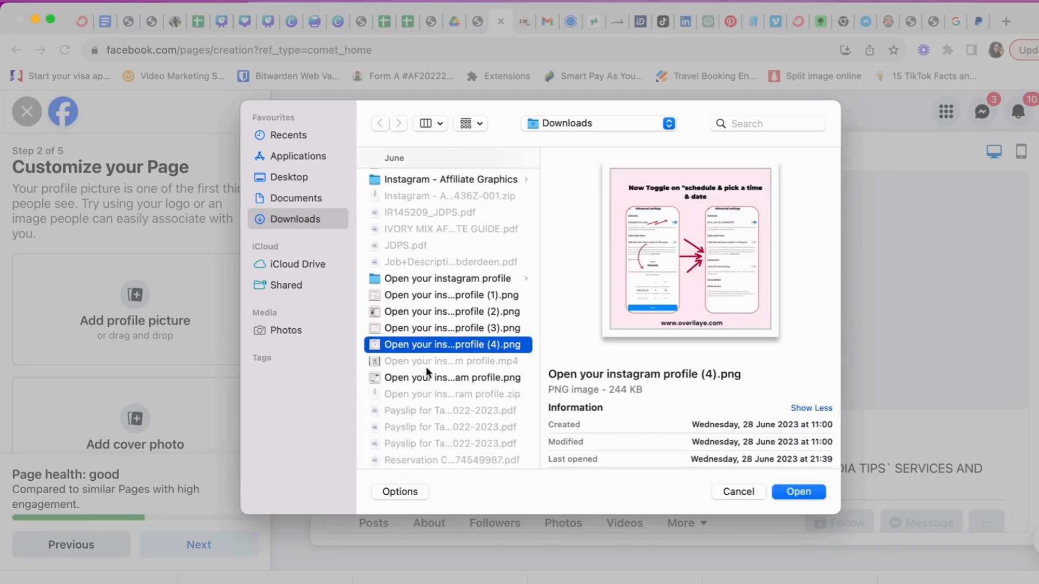
Browse the older images in Downloads and preview S.png as a possible cover photo.
scroll(427, 368, down, 5)
scroll(430, 374, down, 2)
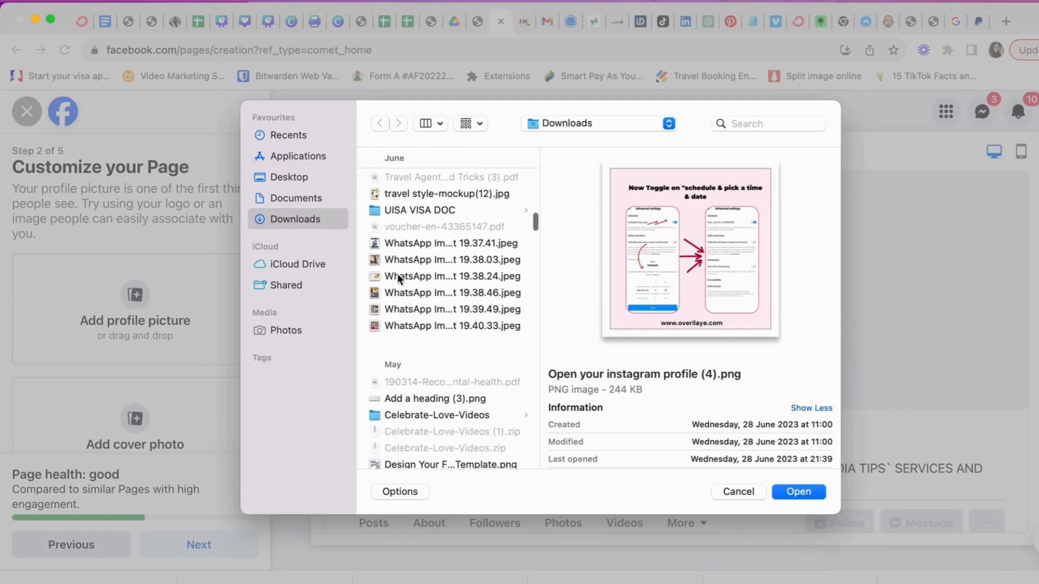
scroll(419, 357, down, 10)
scroll(419, 357, down, 3)
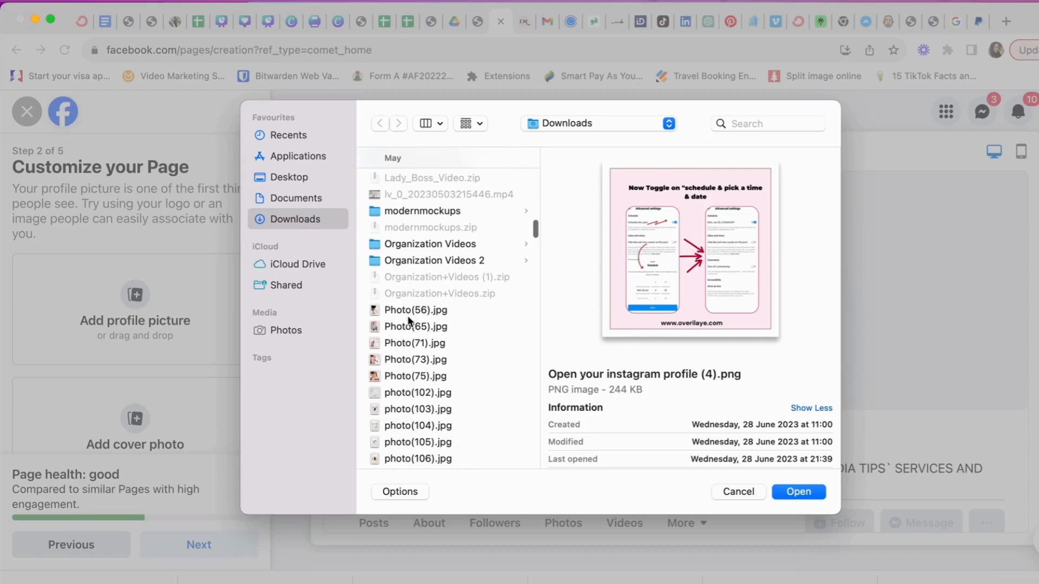
scroll(404, 360, down, 6)
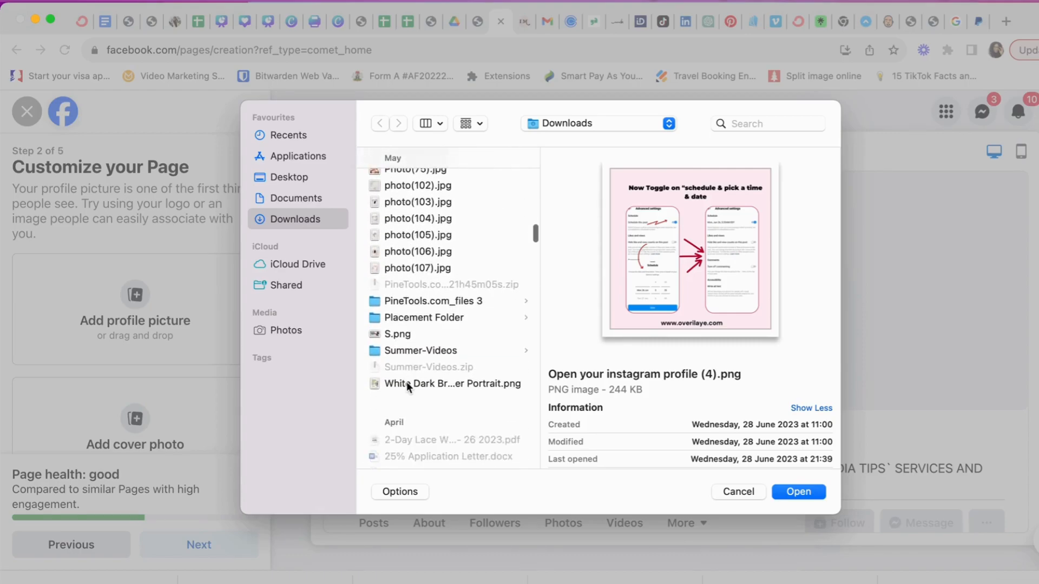
click(395, 333)
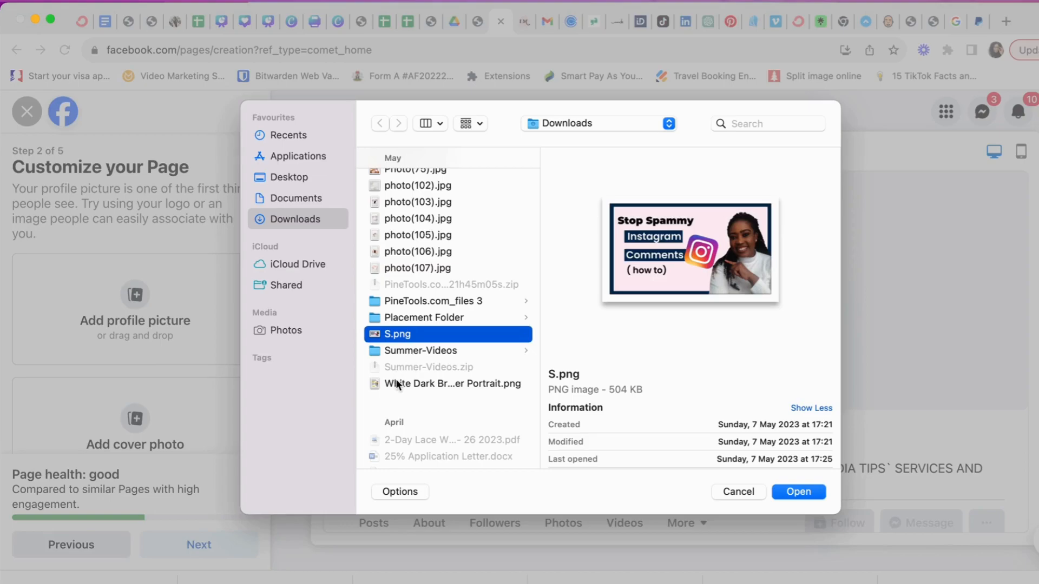
Try "Add a subheading (2).png" from the April files in Downloads as the cover photo.
scroll(414, 332, down, 8)
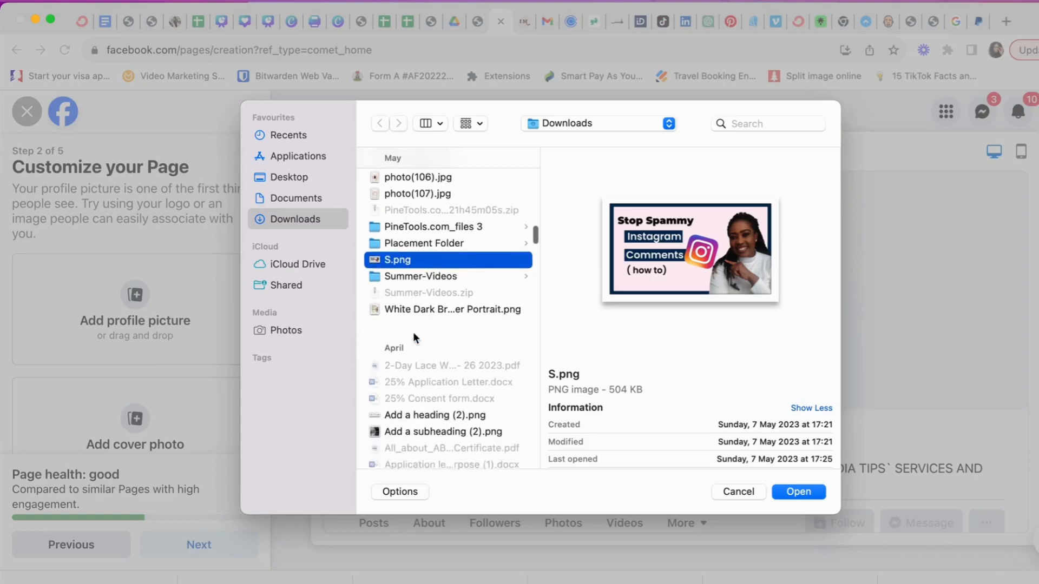
scroll(414, 332, up, 2)
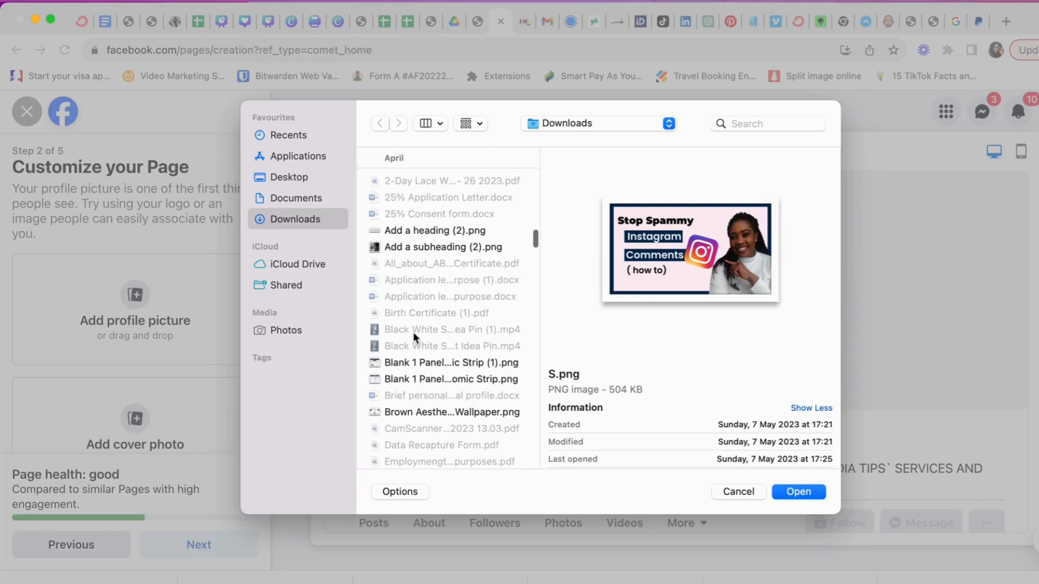
click(404, 245)
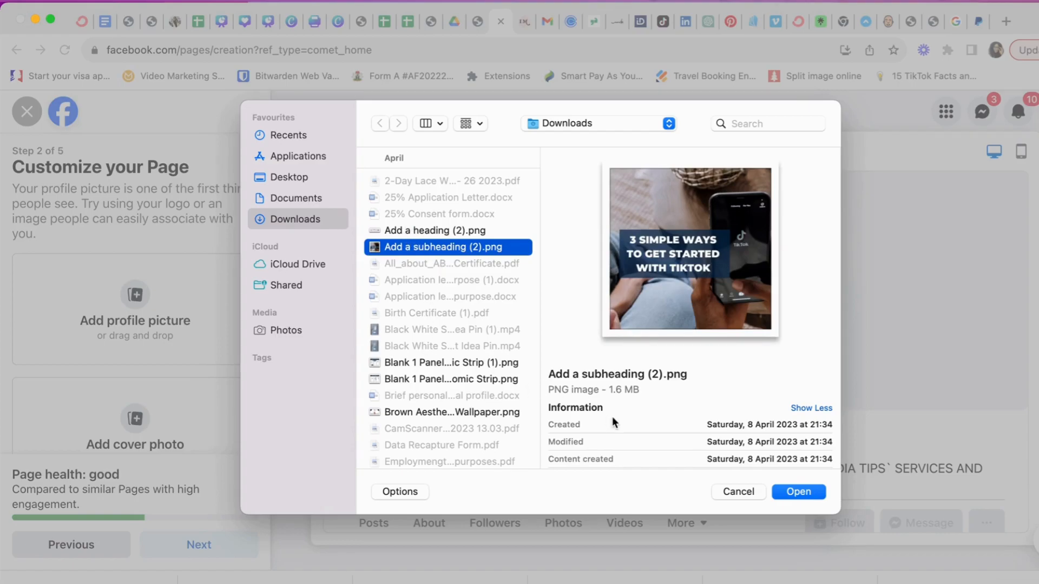
click(791, 492)
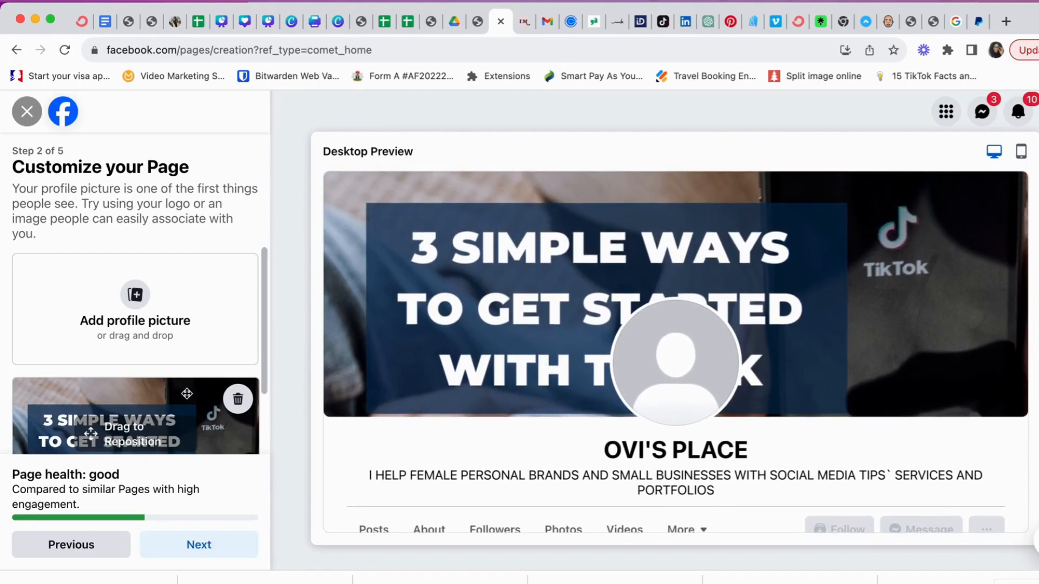
Try different vertical positions for the TikTok cover image, and remove it from the Page.
drag(189, 449, 186, 393)
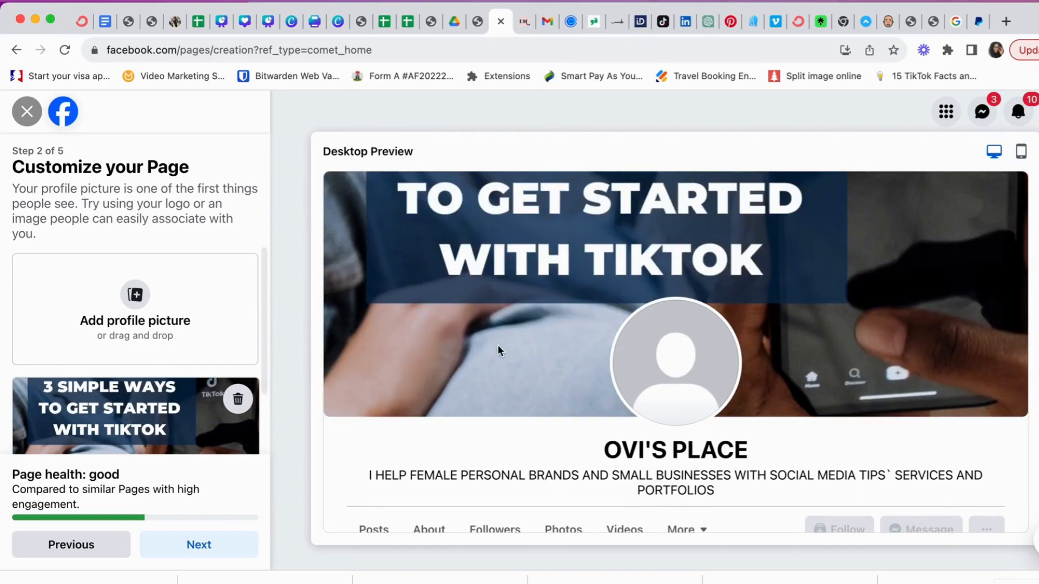
drag(136, 414, 144, 443)
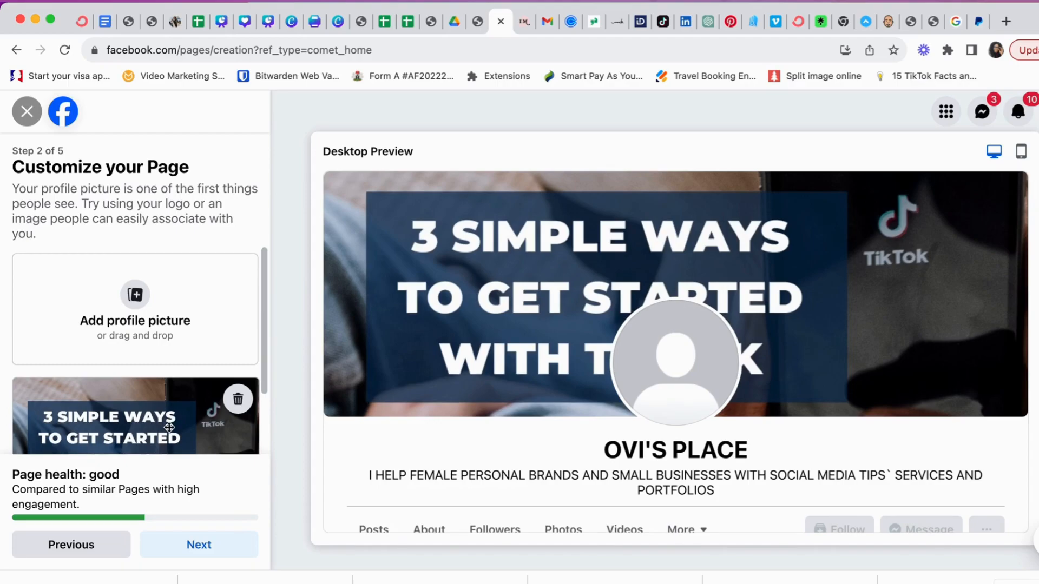
scroll(171, 424, down, 5)
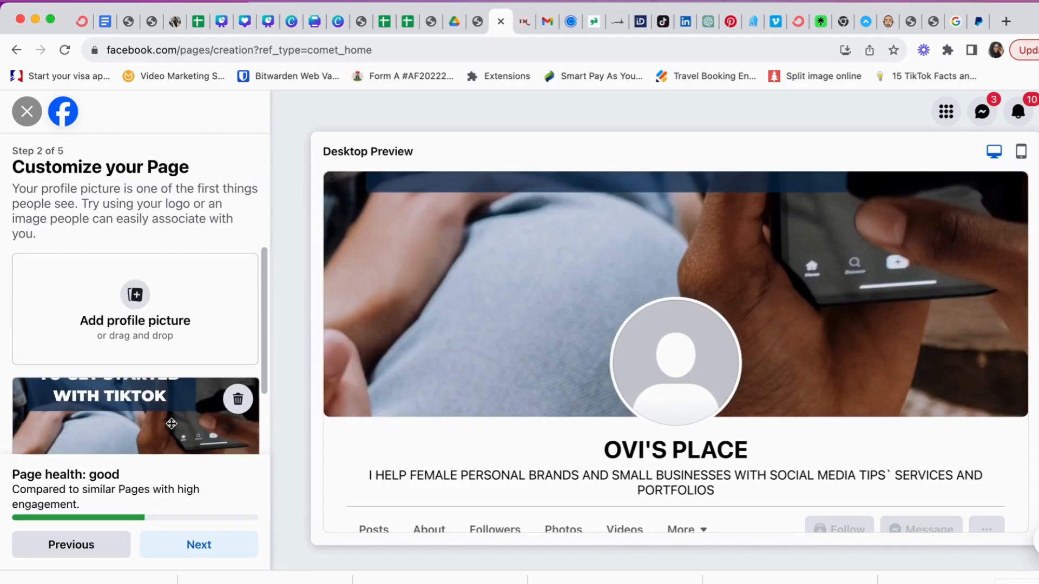
click(240, 400)
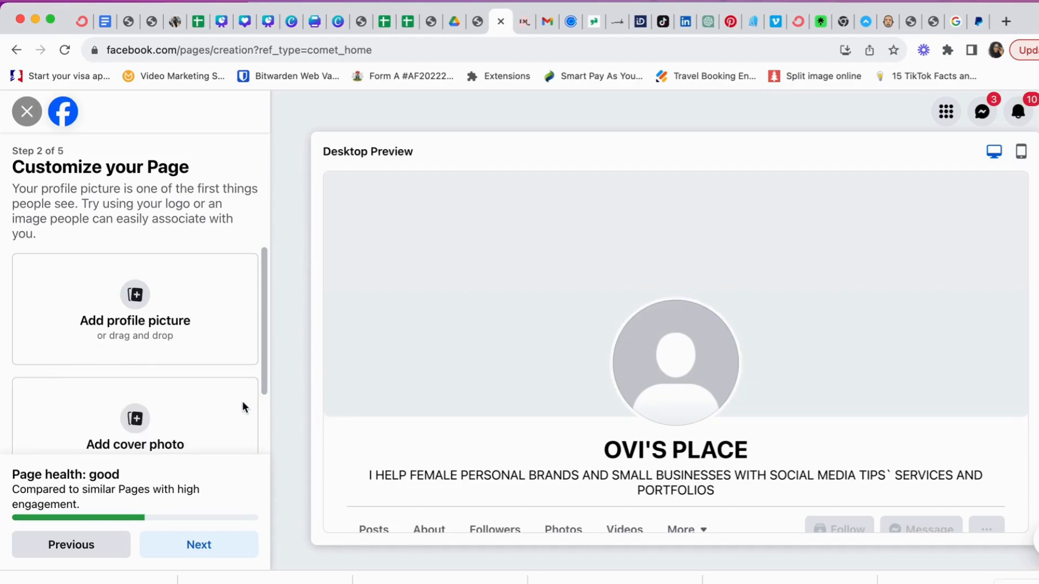
Add "2024 (2).jpg" from the Downloads folder as the Page's cover photo.
click(135, 422)
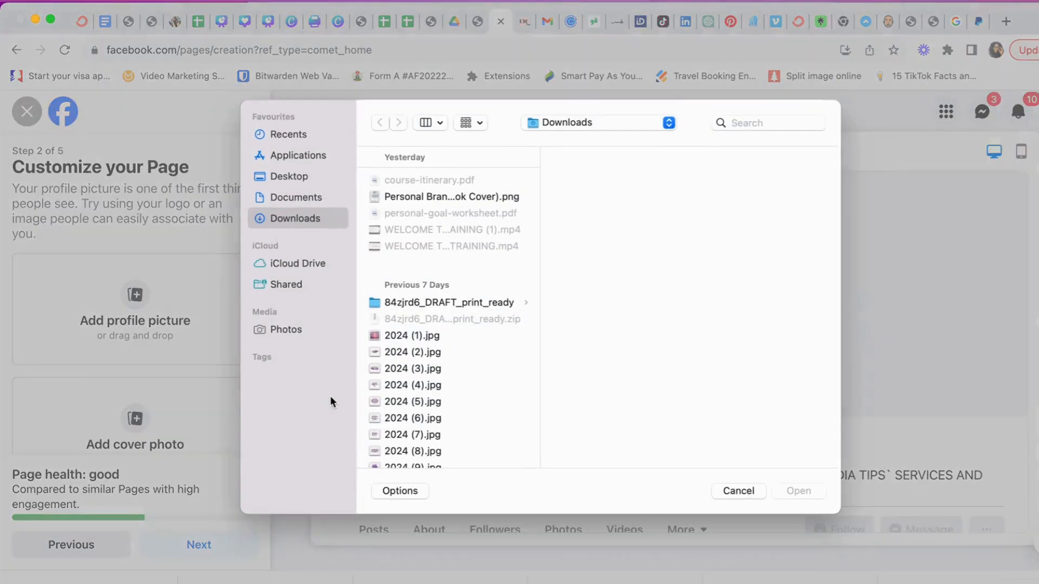
click(414, 371)
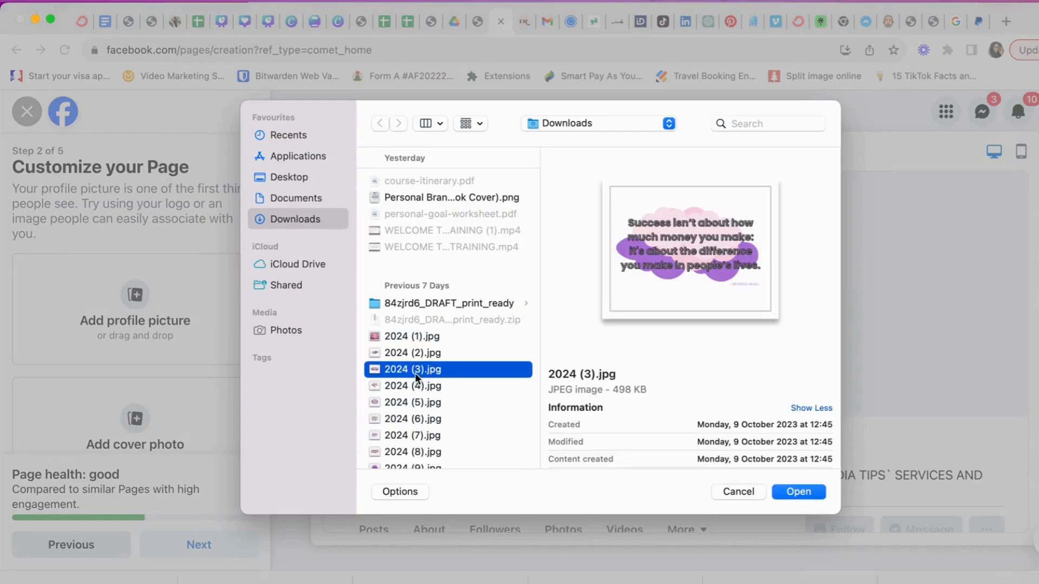
click(417, 353)
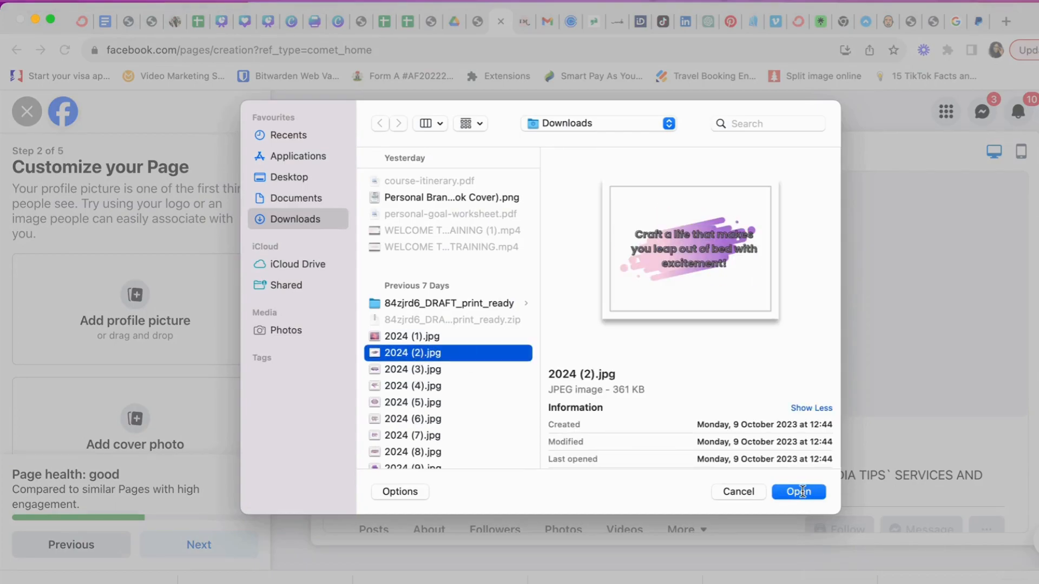
click(799, 491)
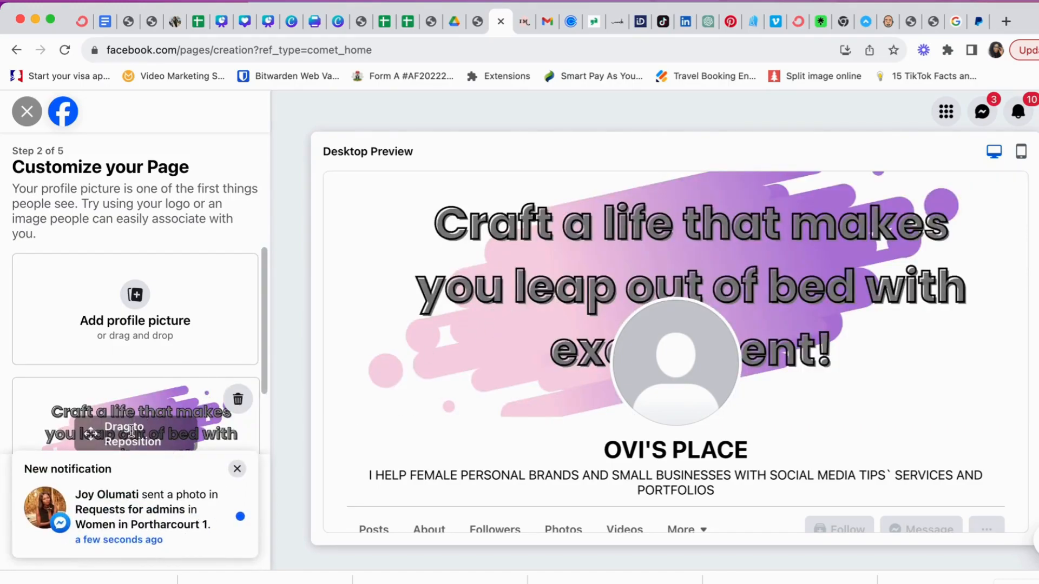
Dismiss the message notifications and shift the cover image down within its frame.
click(237, 469)
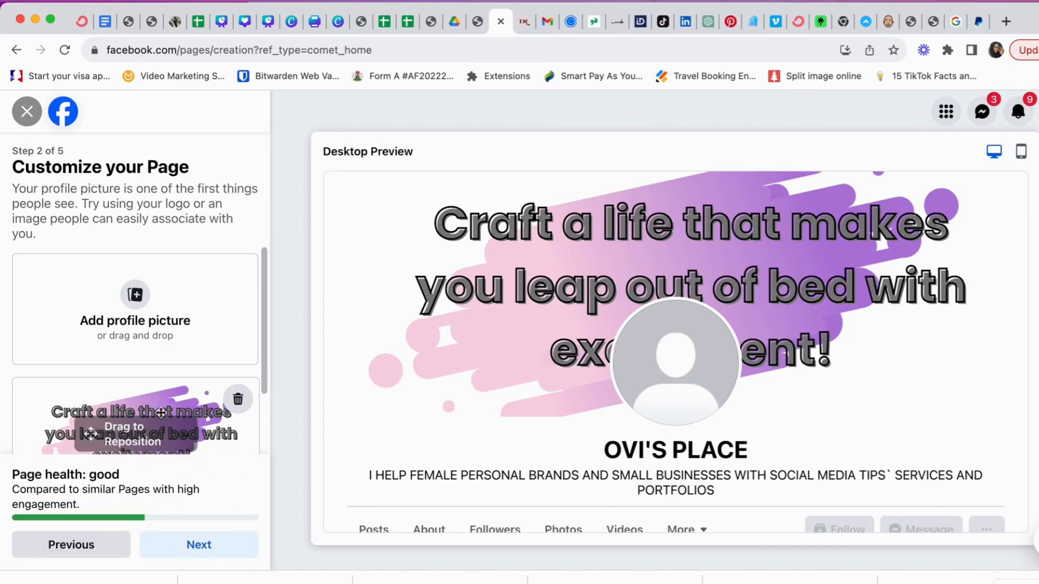
mouse_move(141, 414)
mouse_down()
mouse_move(140, 399)
mouse_move(141, 417)
mouse_move(140, 408)
mouse_up()
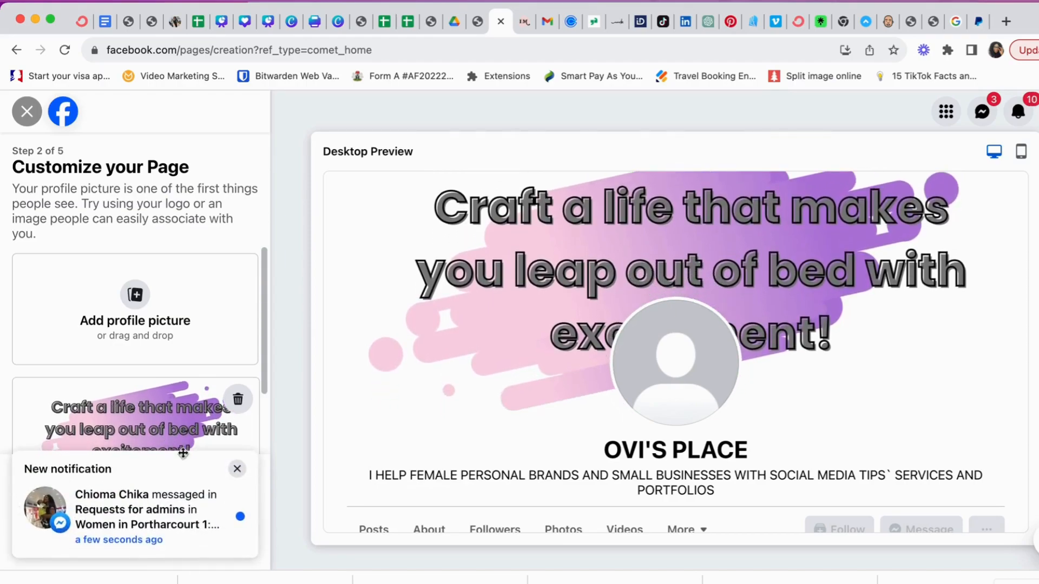
click(236, 468)
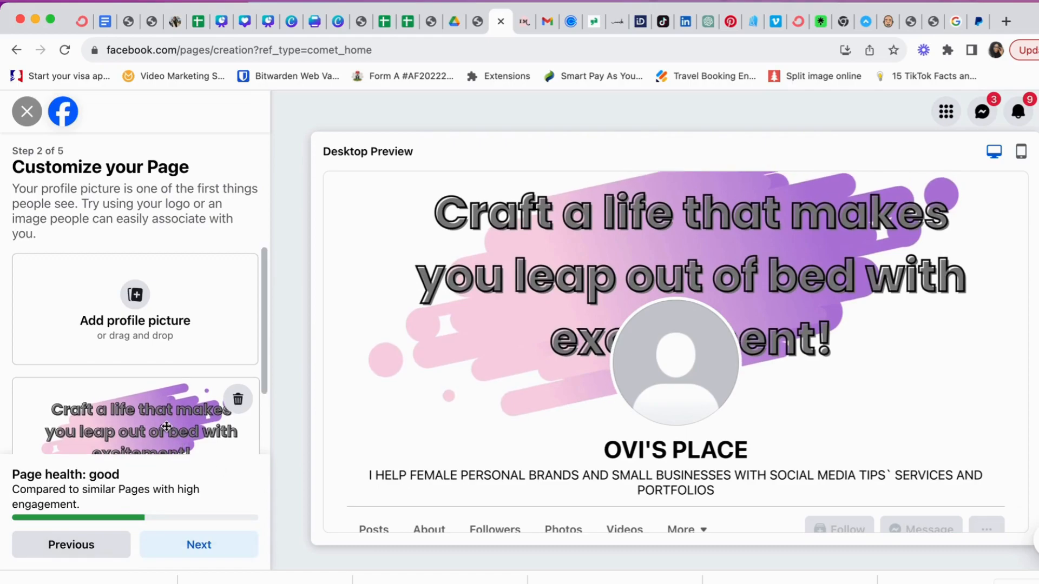
drag(167, 423, 167, 434)
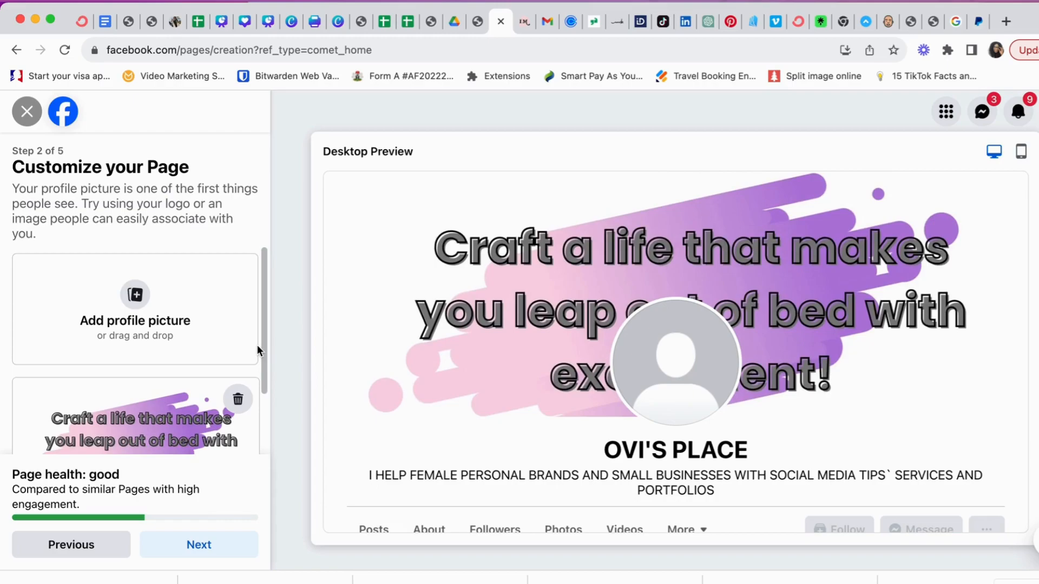
click(140, 294)
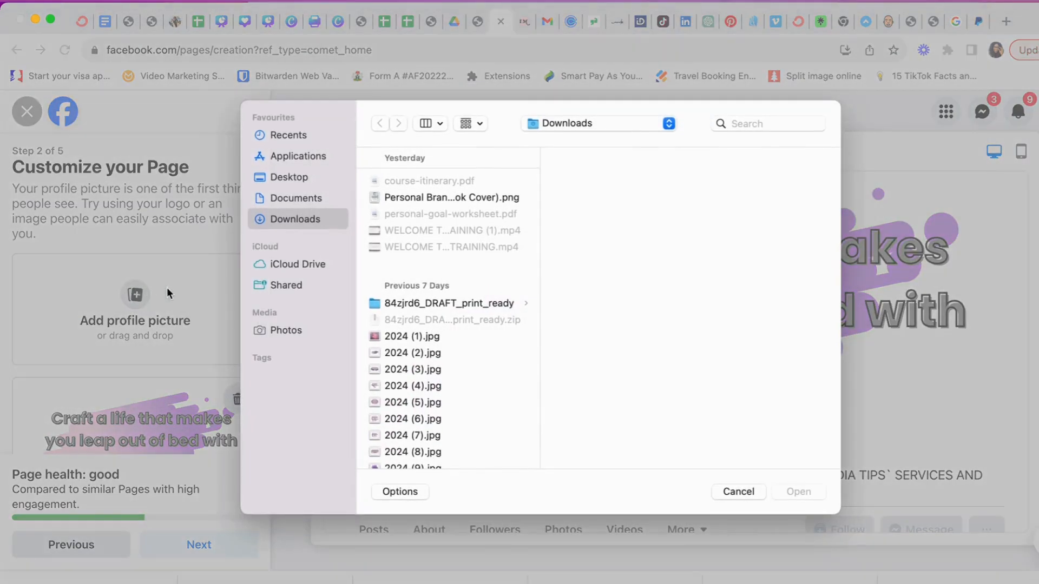
scroll(417, 368, down, 10)
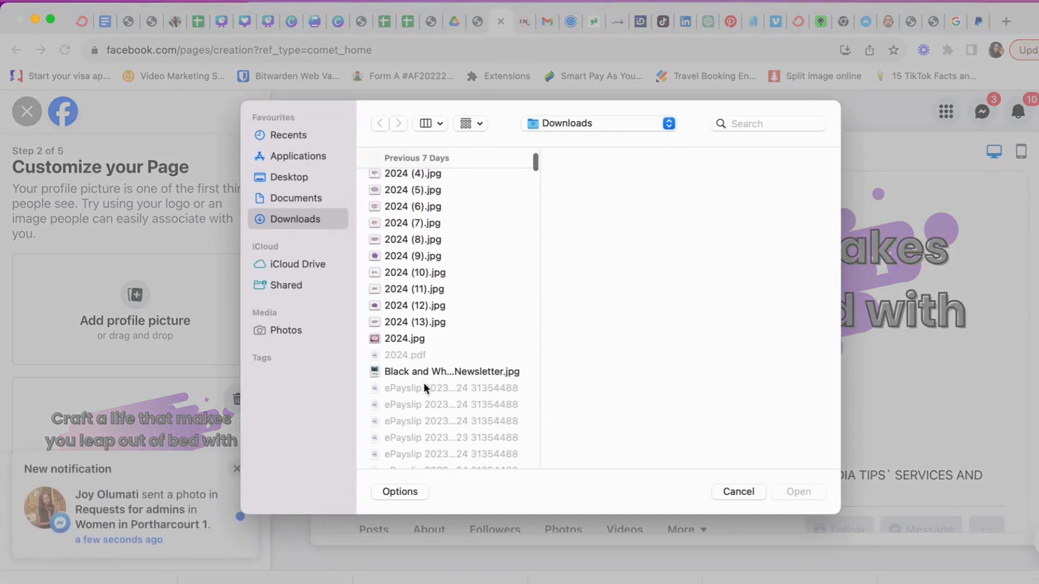
scroll(424, 388, down, 15)
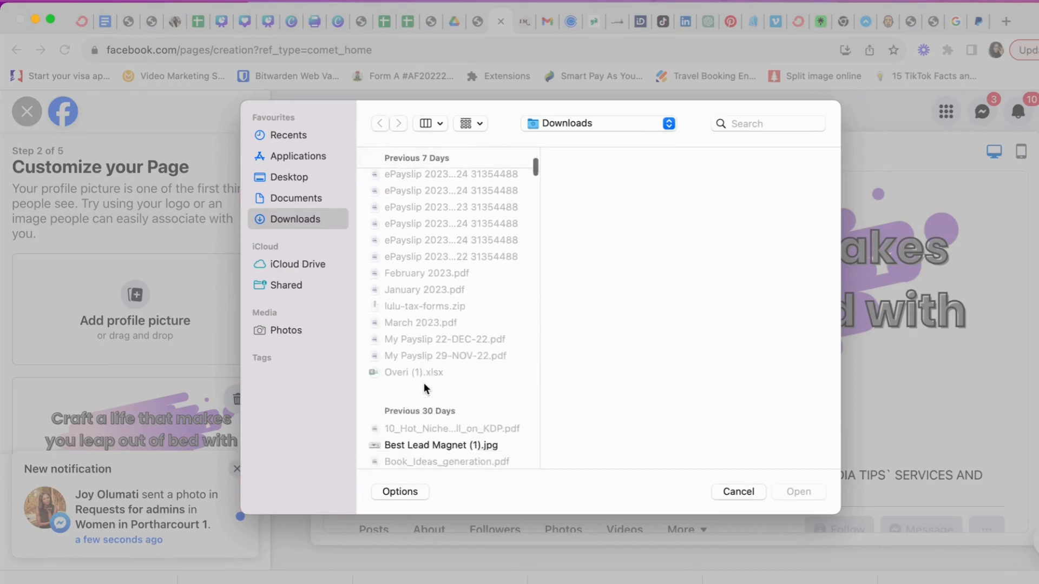
scroll(424, 382, down, 8)
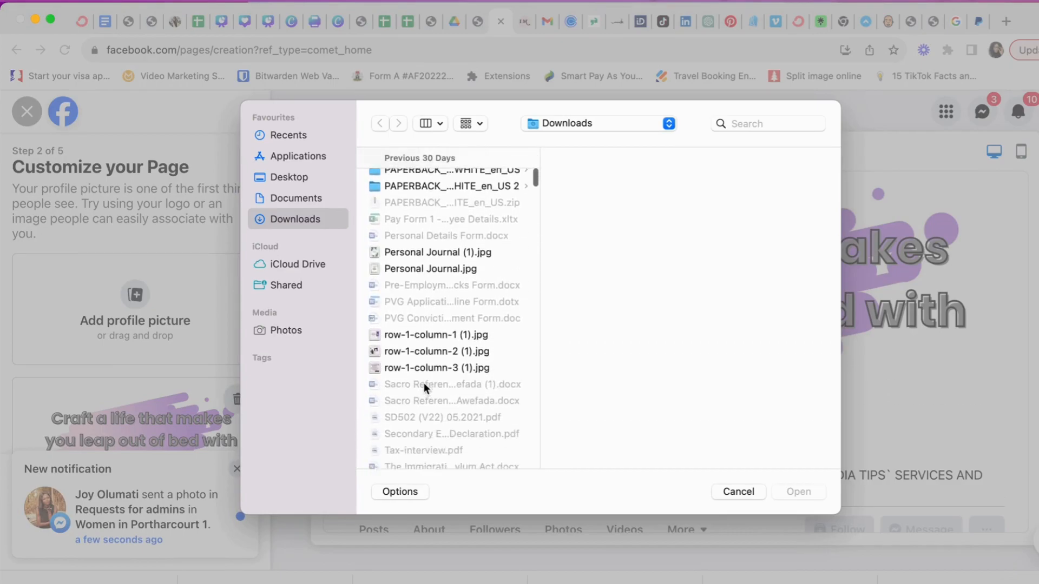
scroll(423, 382, down, 8)
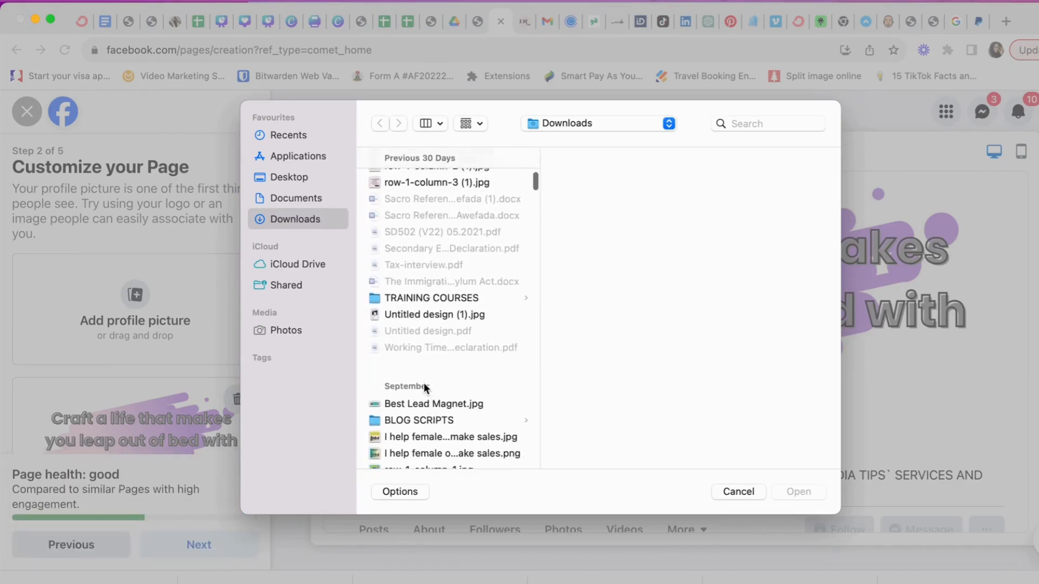
scroll(424, 382, down, 8)
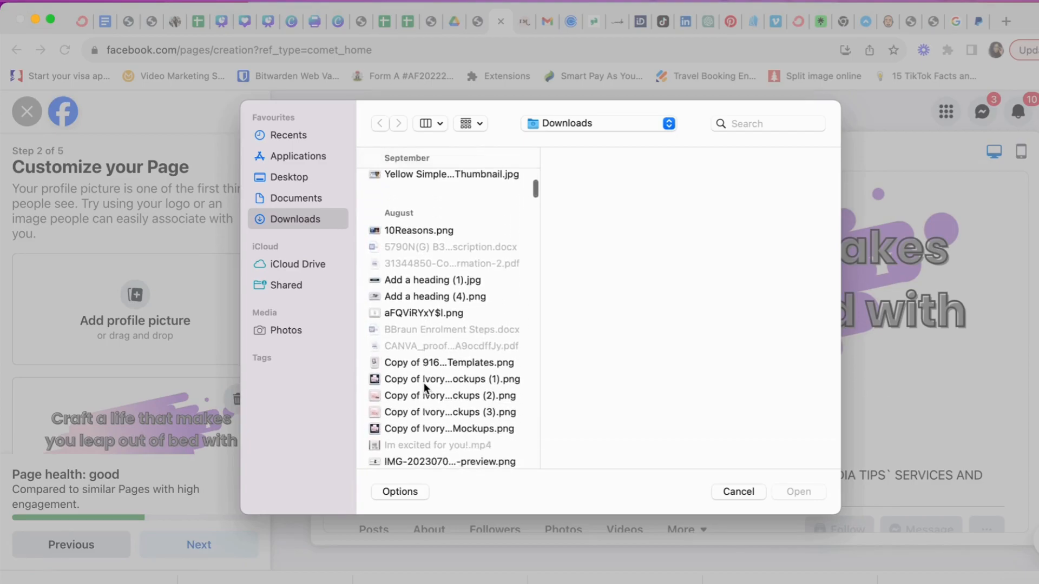
scroll(423, 382, down, 5)
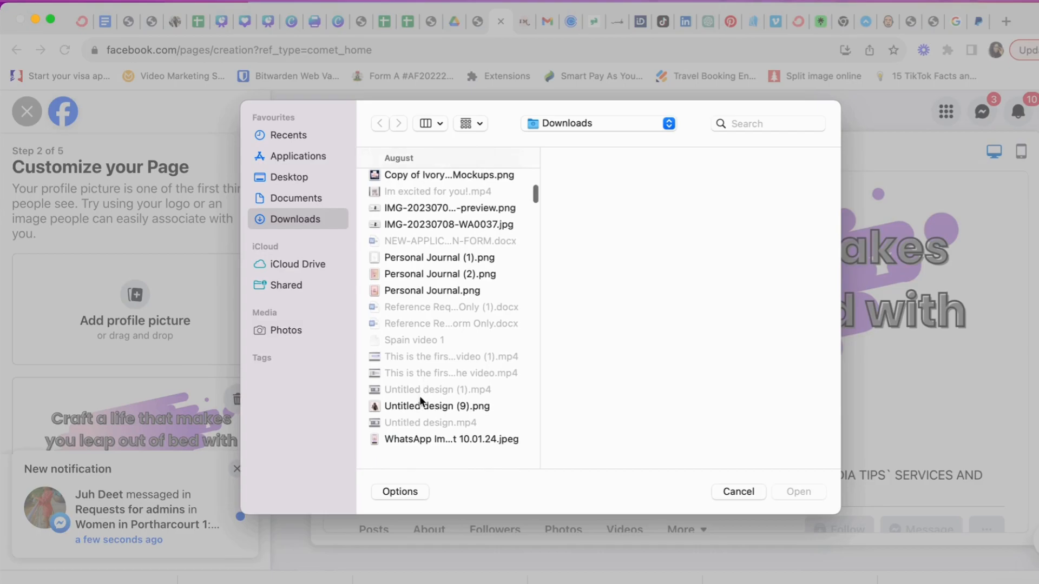
click(417, 406)
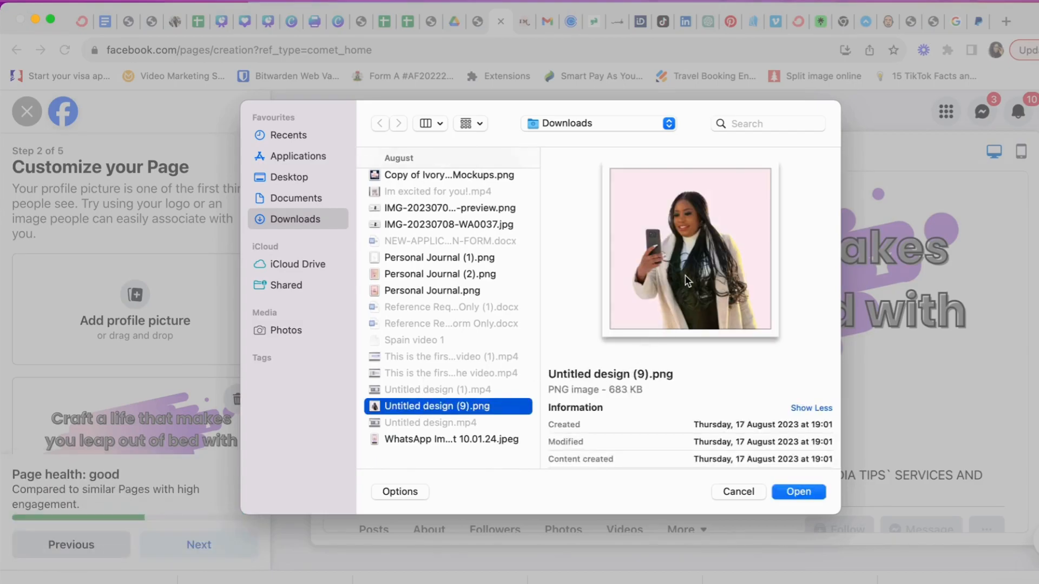
click(787, 491)
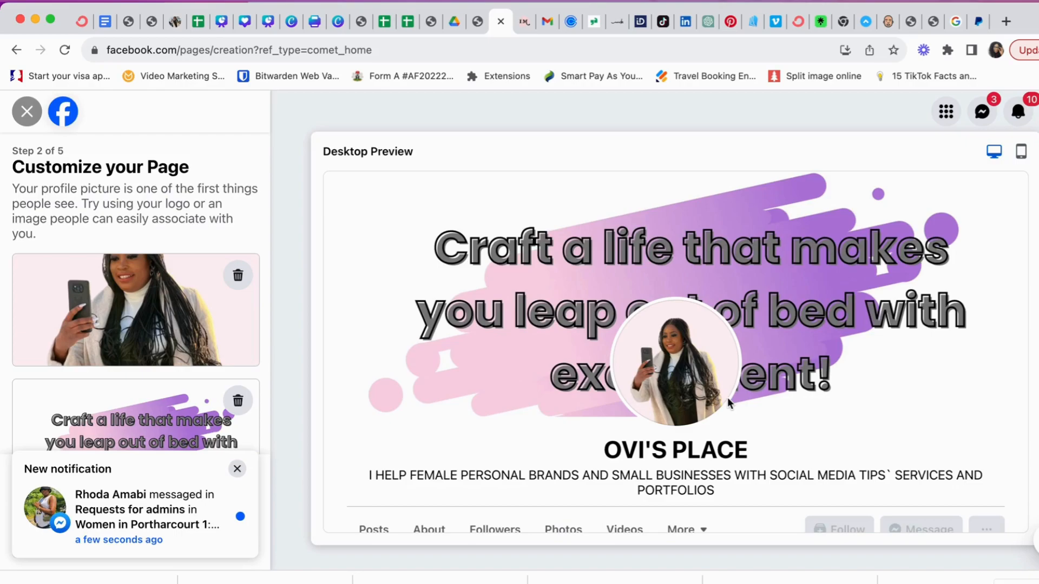
Reposition the cover image so its first two text lines show above the profile picture, and continue to the WhatsApp step.
click(237, 469)
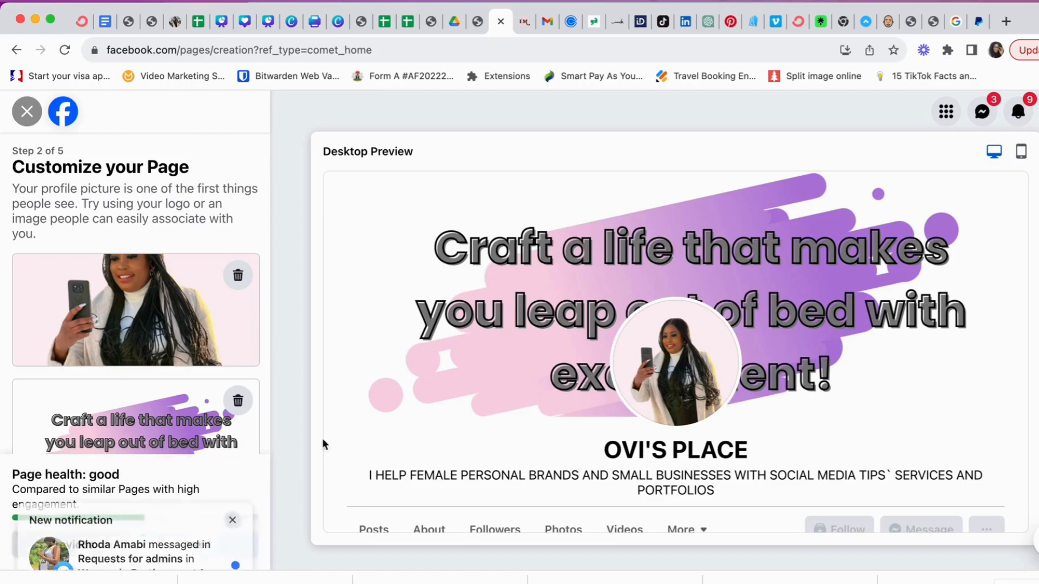
drag(150, 440, 150, 393)
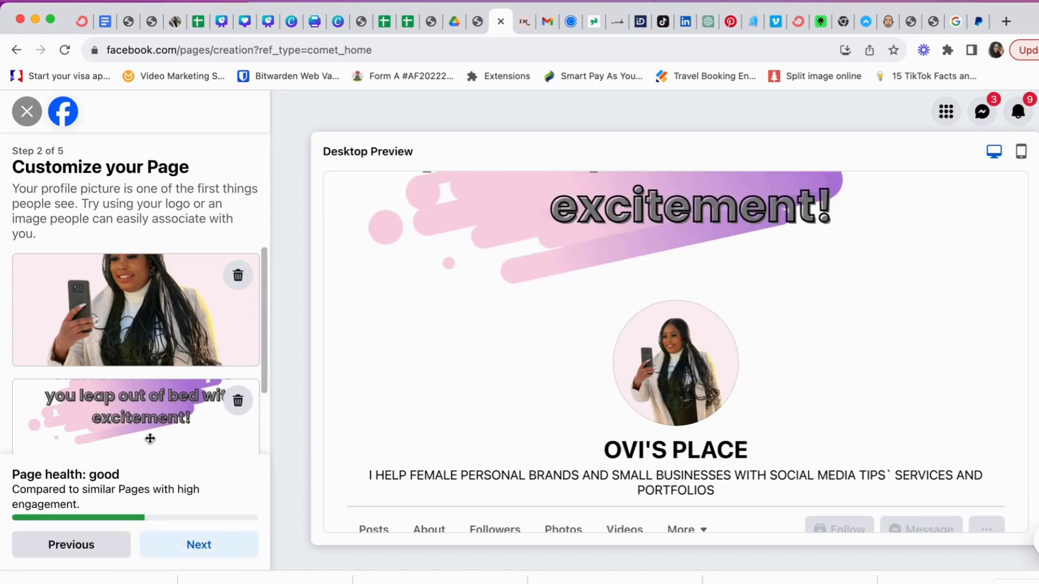
scroll(414, 439, down, 5)
scroll(413, 441, up, 5)
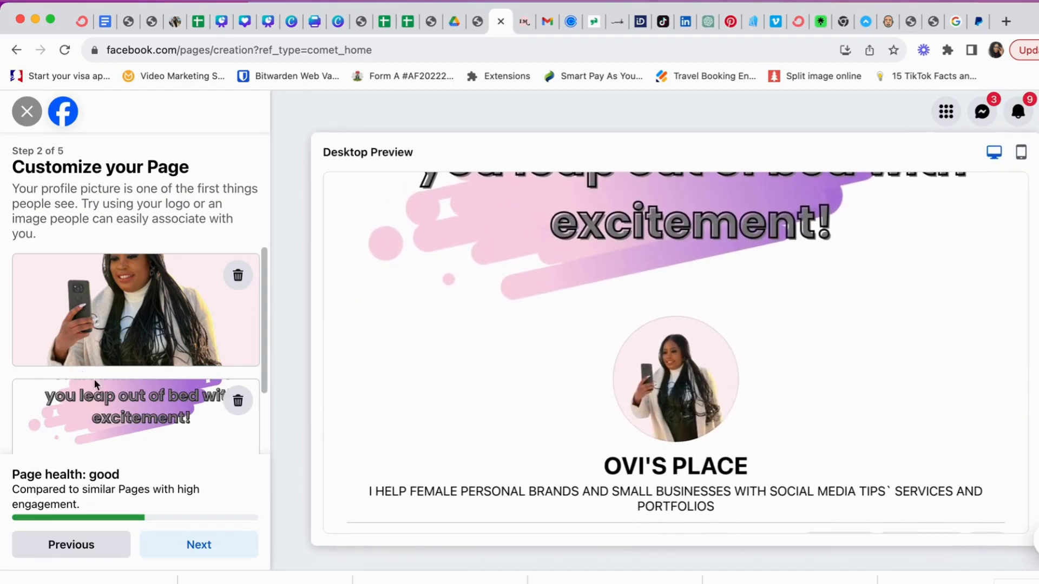
drag(127, 417, 129, 455)
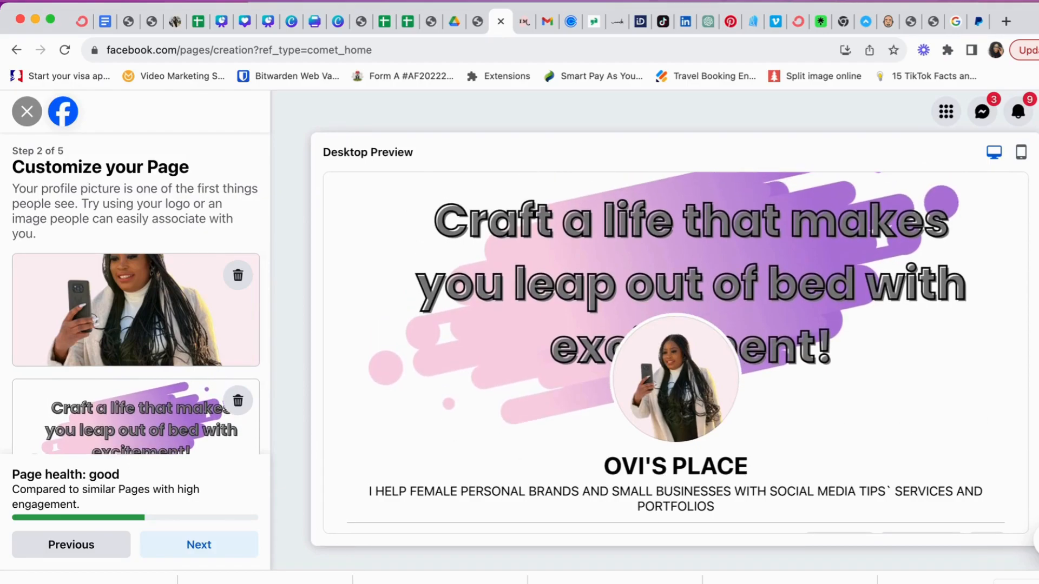
click(209, 544)
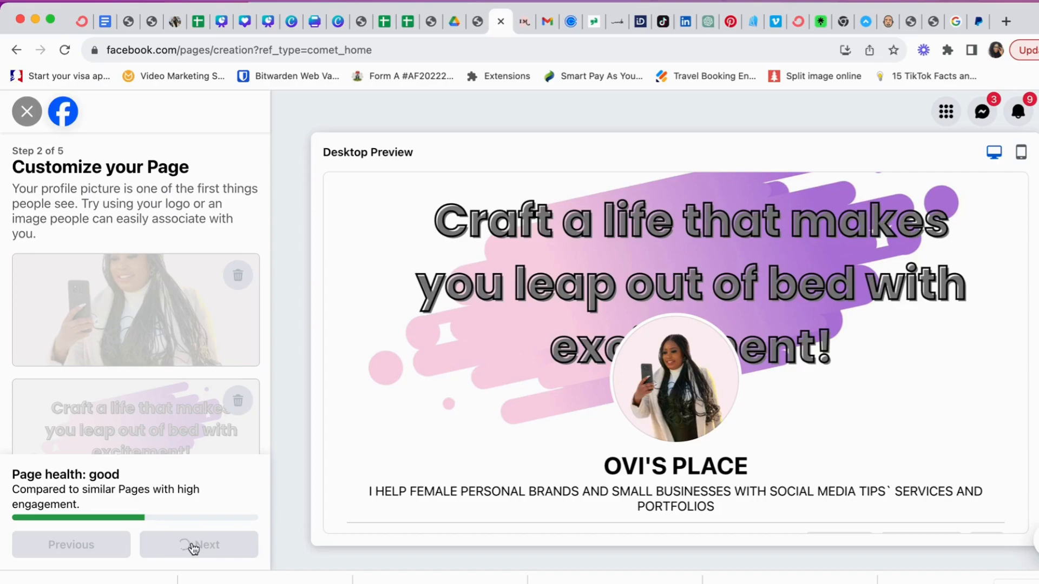
Look over the WhatsApp connection form and skip connecting a WhatsApp account to the Page.
scroll(192, 432, down, 3)
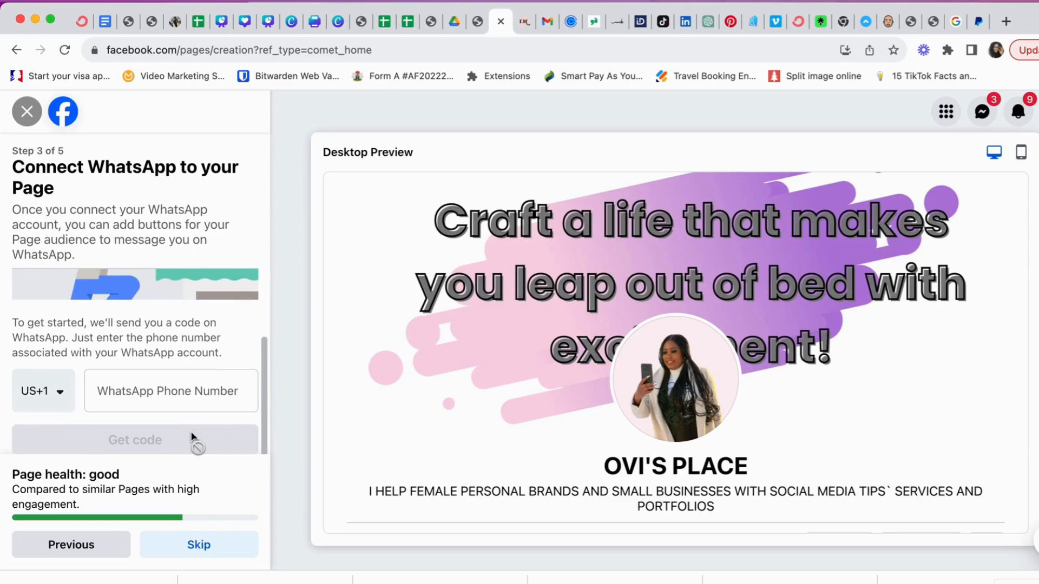
scroll(192, 434, up, 3)
scroll(191, 433, up, 1)
scroll(190, 372, down, 5)
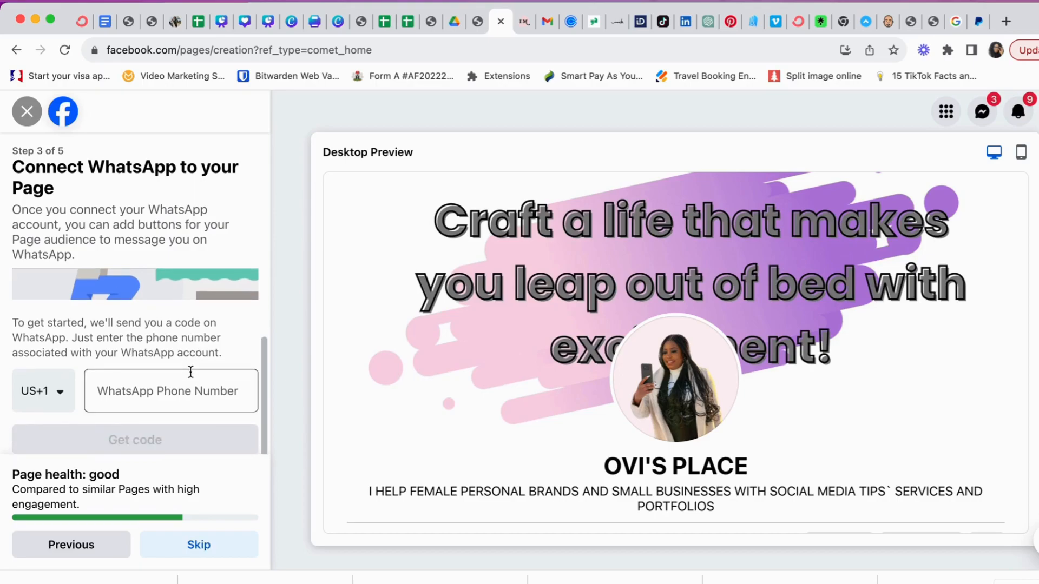
click(205, 546)
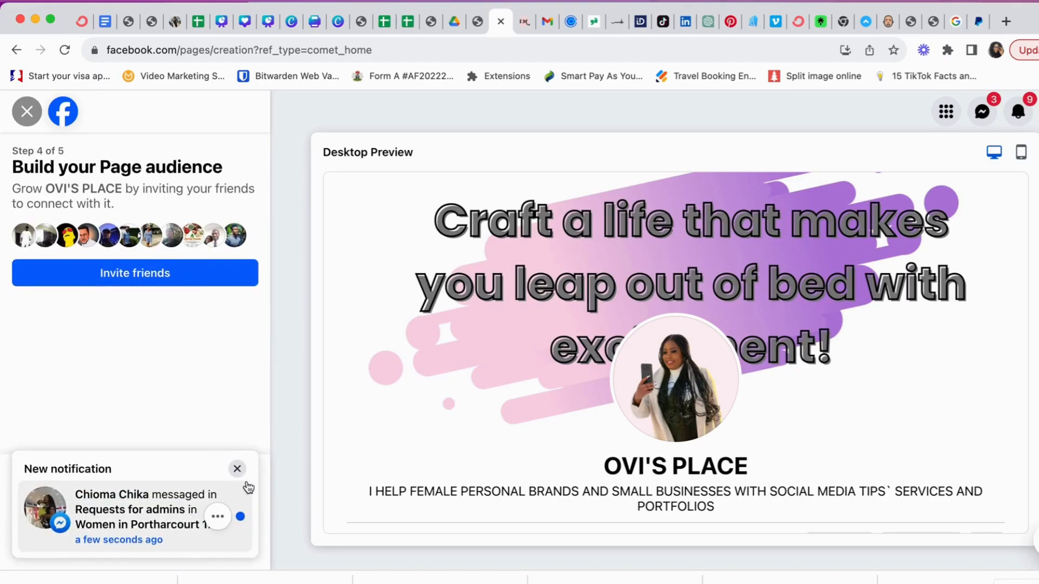
Dismiss the message notifications and continue past Build your Page audience without inviting friends.
click(237, 468)
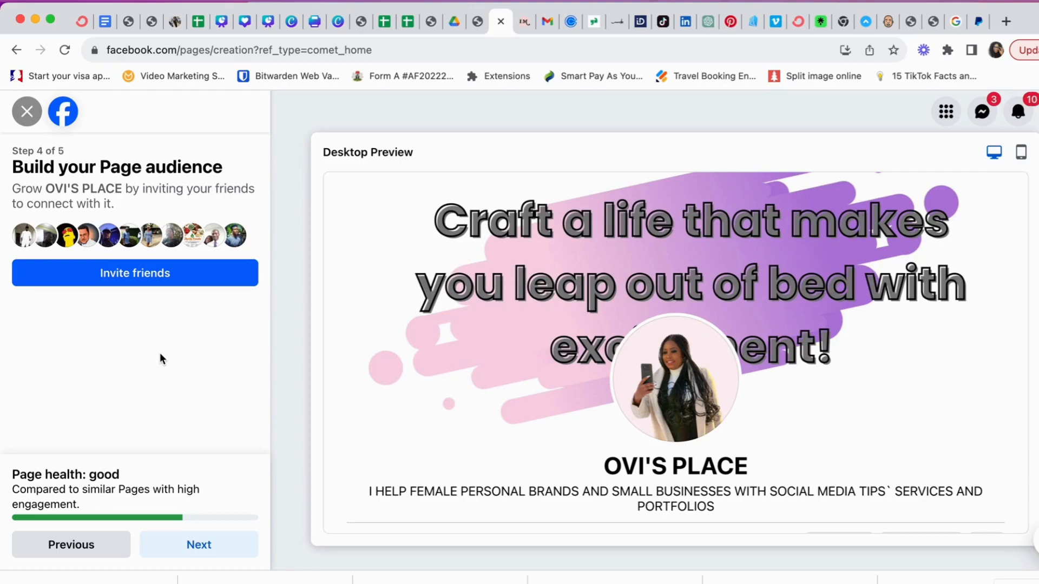
click(237, 469)
click(207, 544)
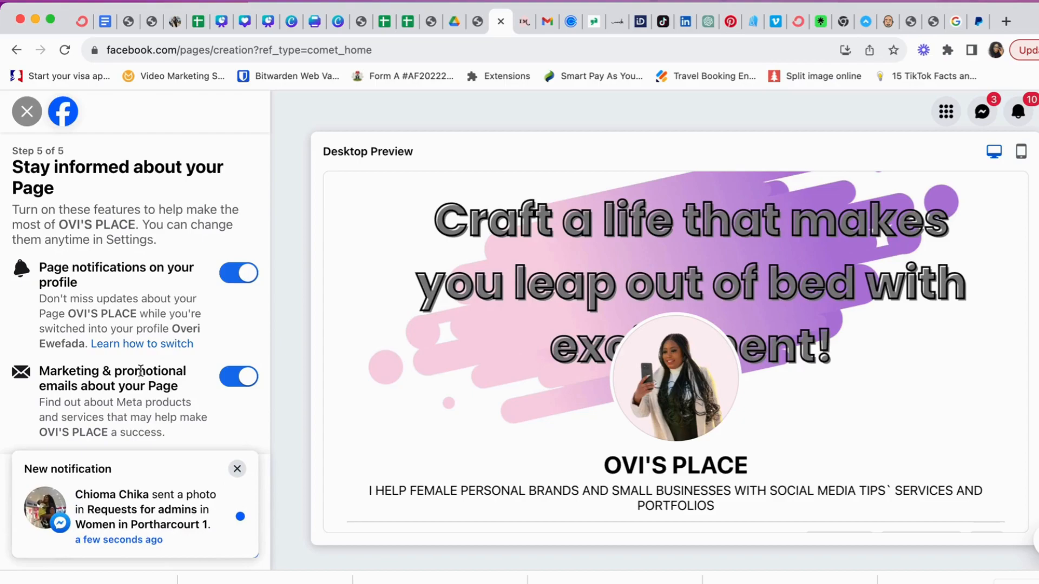
Dismiss the new message notification and finish the Page setup with Page notifications and marketing emails left on.
click(238, 469)
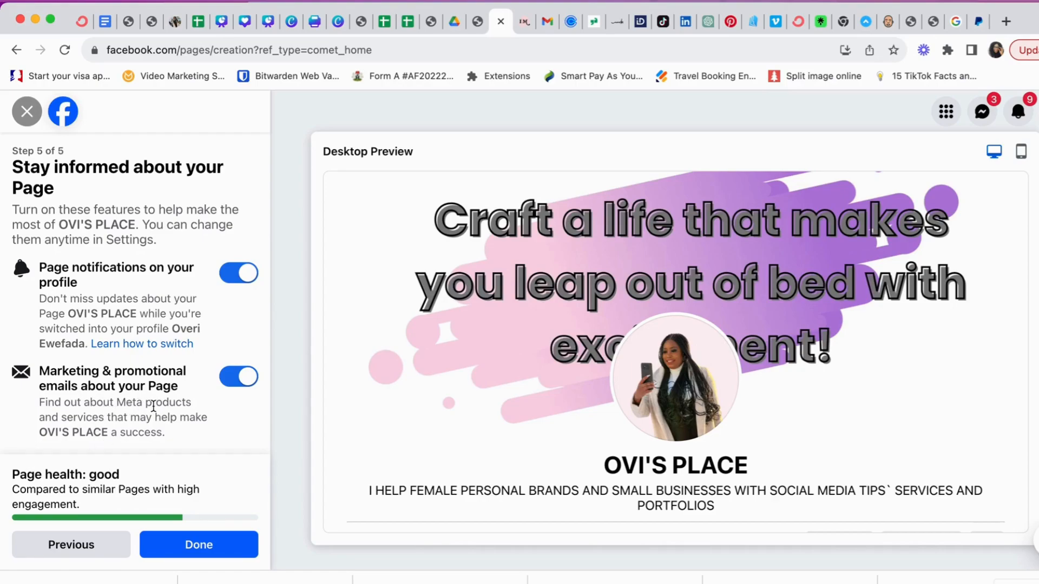
click(198, 548)
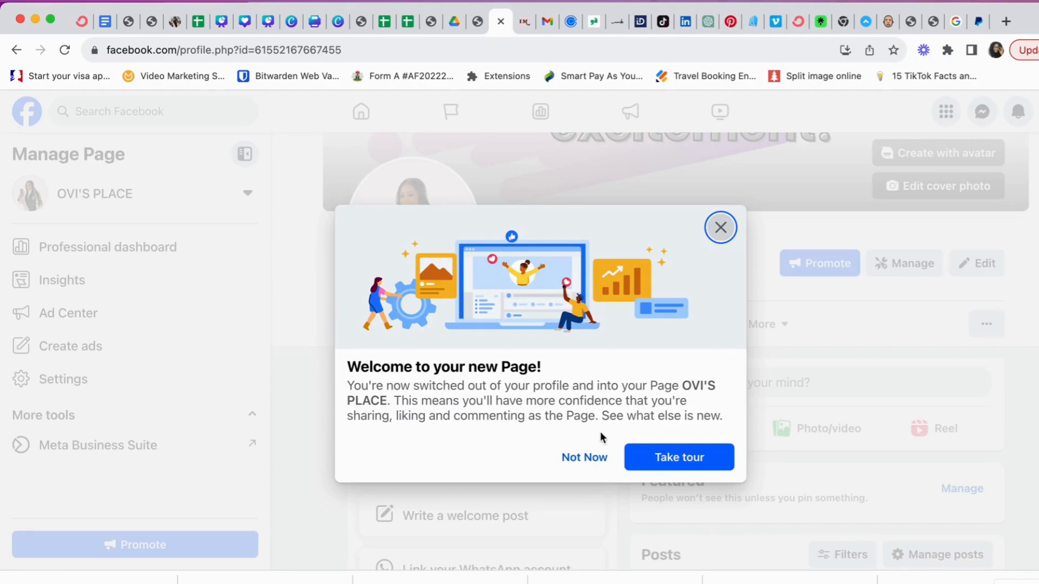
Take the new Page's welcome tour through profile switching, management tools and the Page's Feed, and finish it.
click(679, 459)
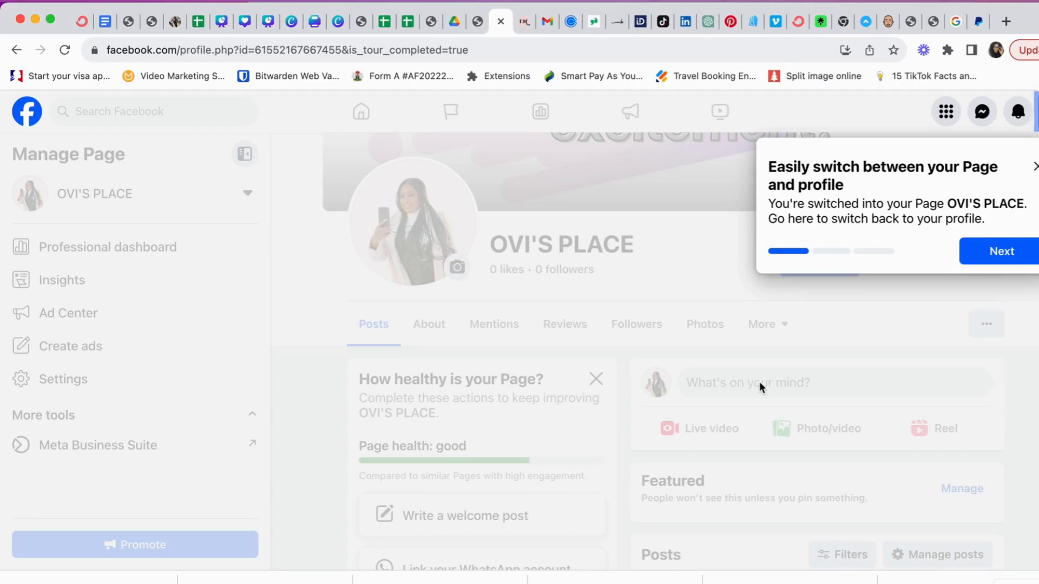
click(1000, 252)
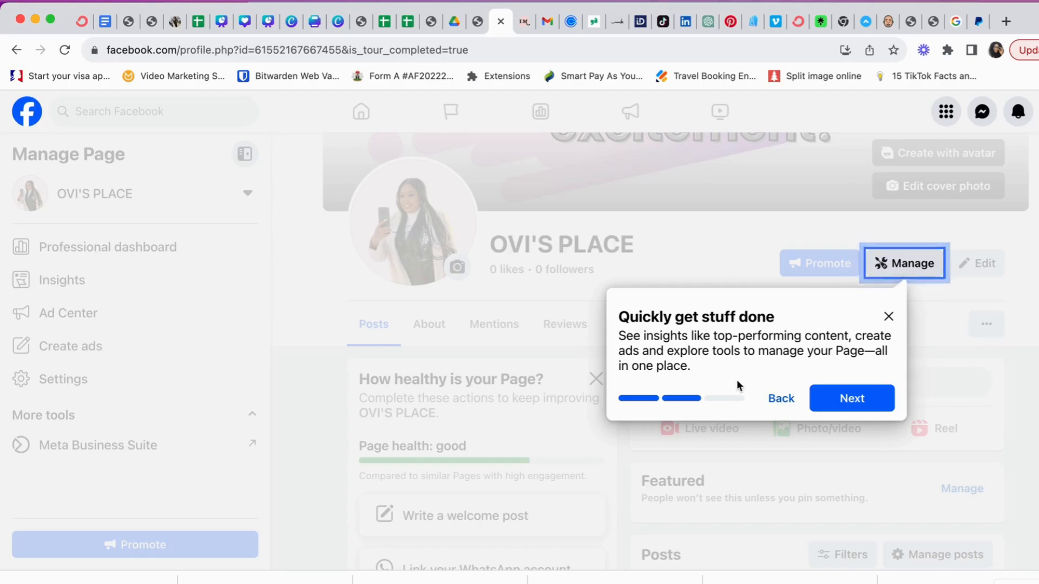
click(850, 400)
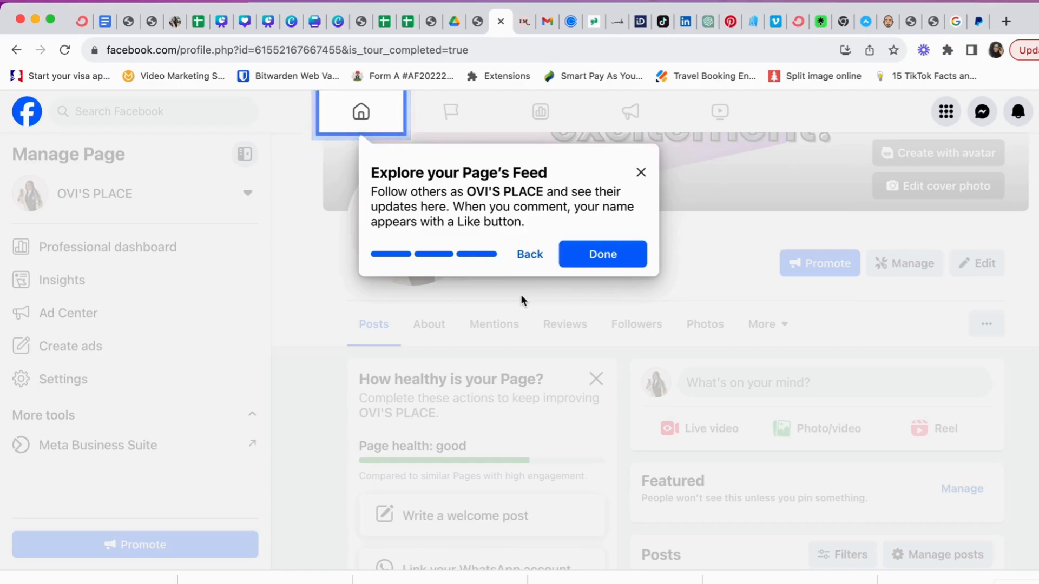
click(599, 256)
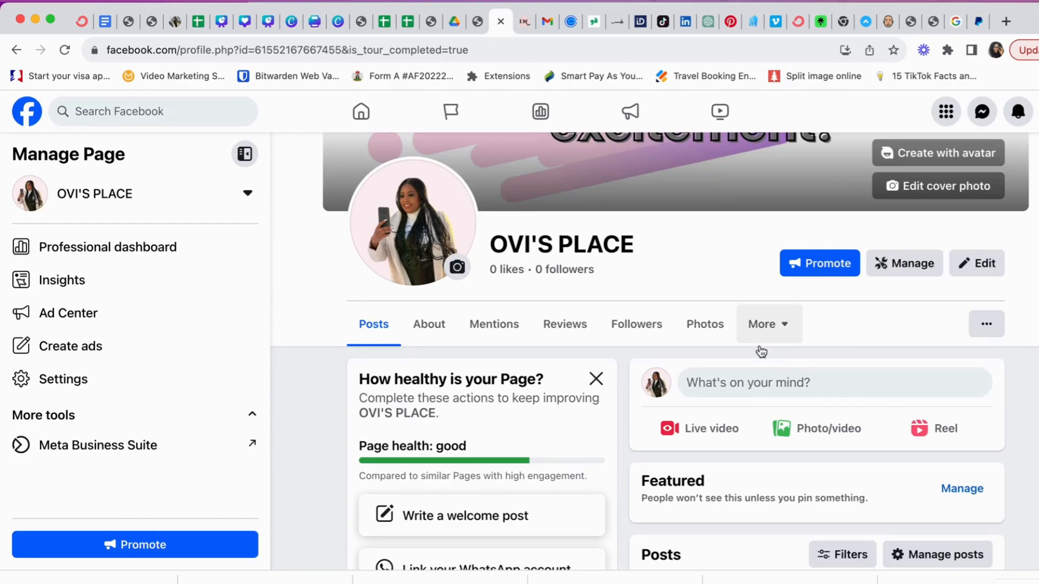
Look over the finished OVI'S PLACE Page, from the cover and profile images through the intro details, photos and posts.
scroll(761, 352, up, 4)
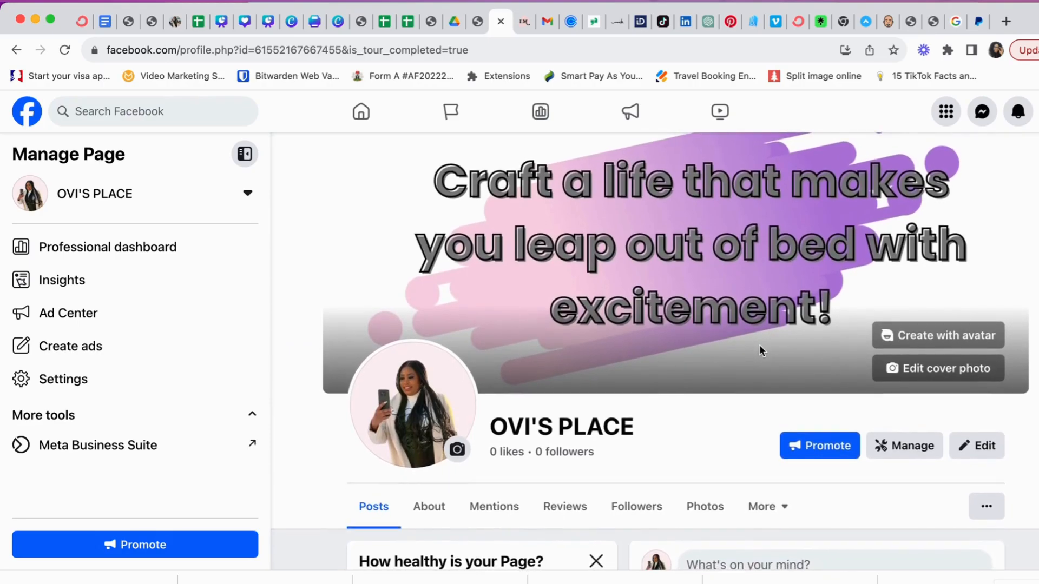
scroll(760, 349, down, 12)
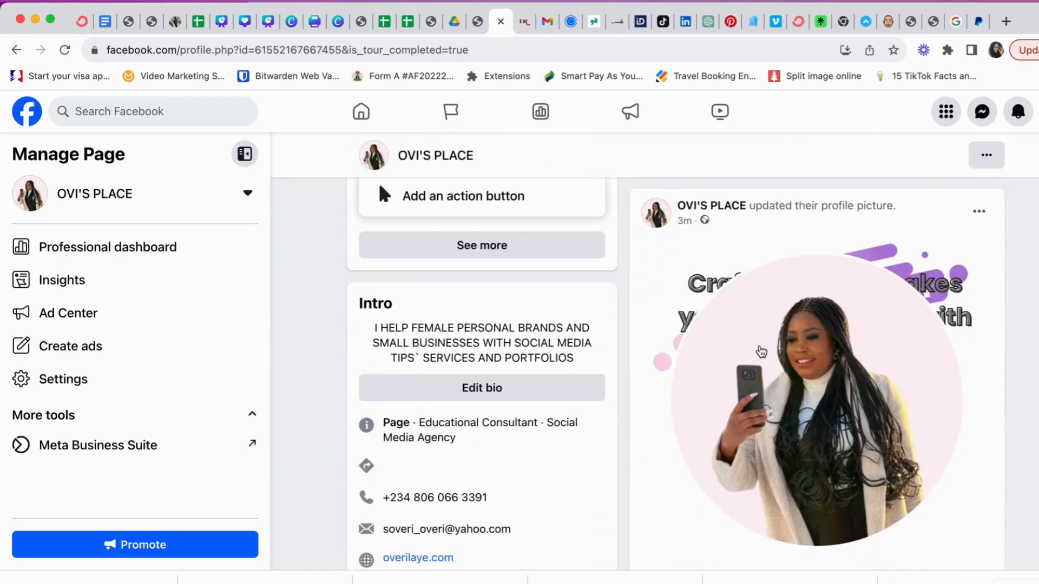
scroll(759, 350, down, 6)
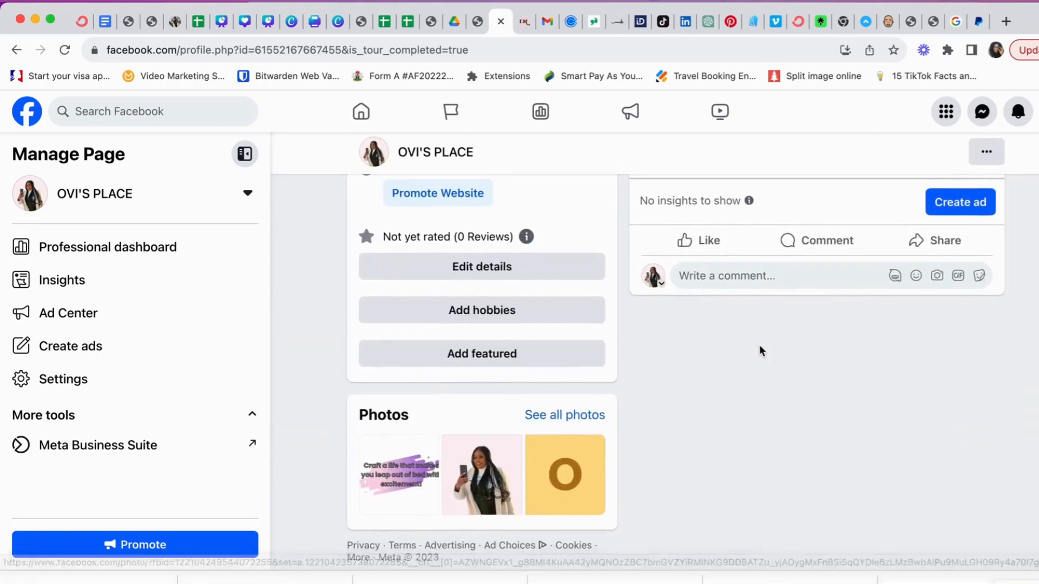
scroll(759, 351, up, 5)
scroll(759, 351, up, 2)
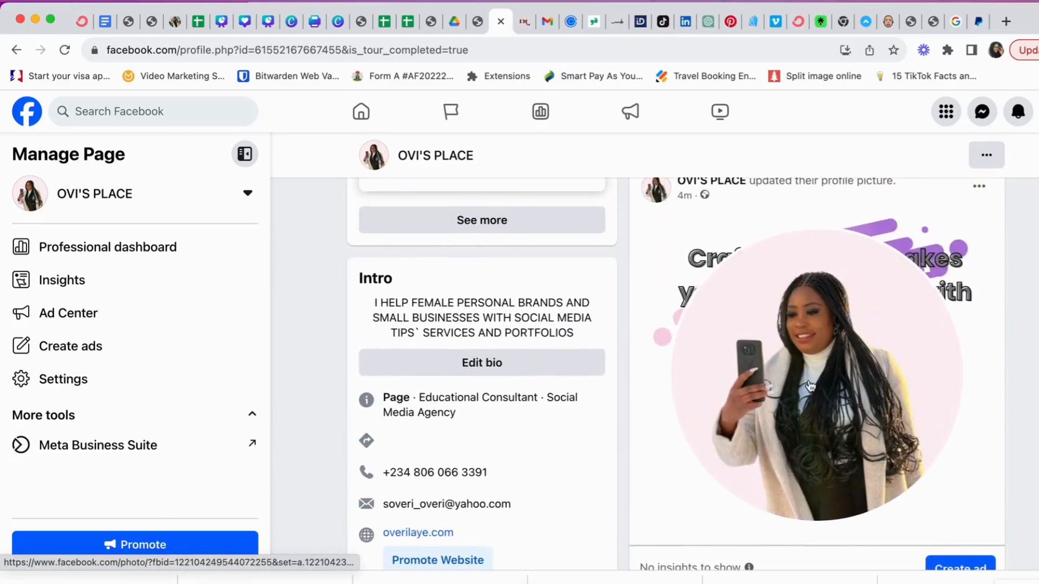
scroll(740, 415, up, 10)
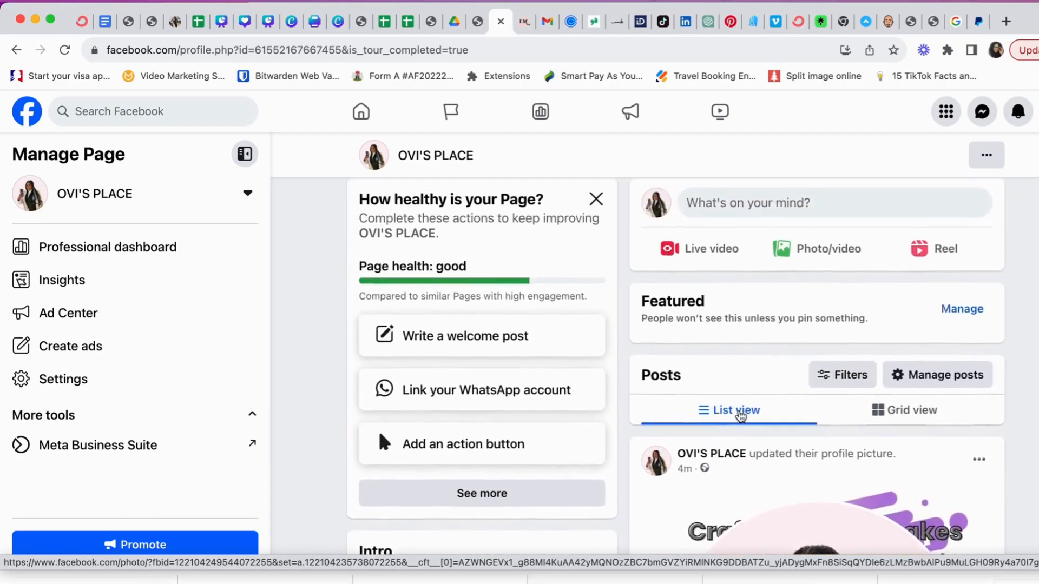